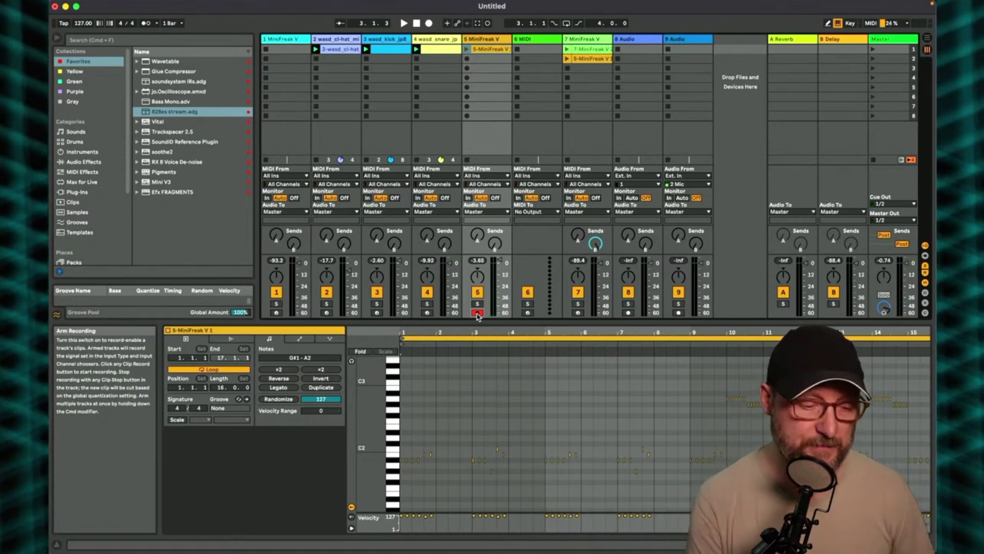
- Open the MiniFreak V instrument on track 5 with its advanced controls shown and turn Oscillator 2's volume up fully
{"action": "double_click", "coordinate": [481, 40]}
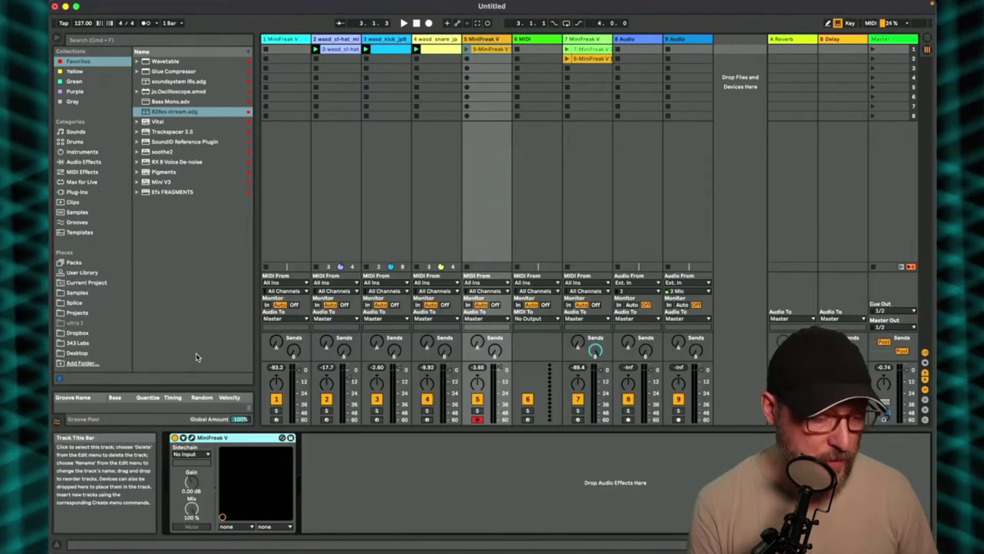
{"action": "left_click", "coordinate": [191, 438]}
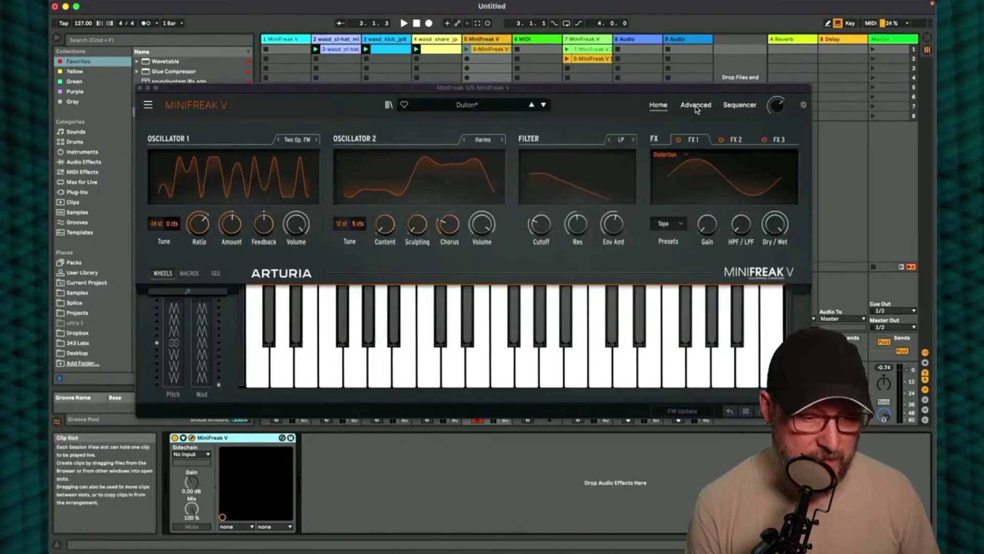
{"action": "left_click", "coordinate": [696, 106]}
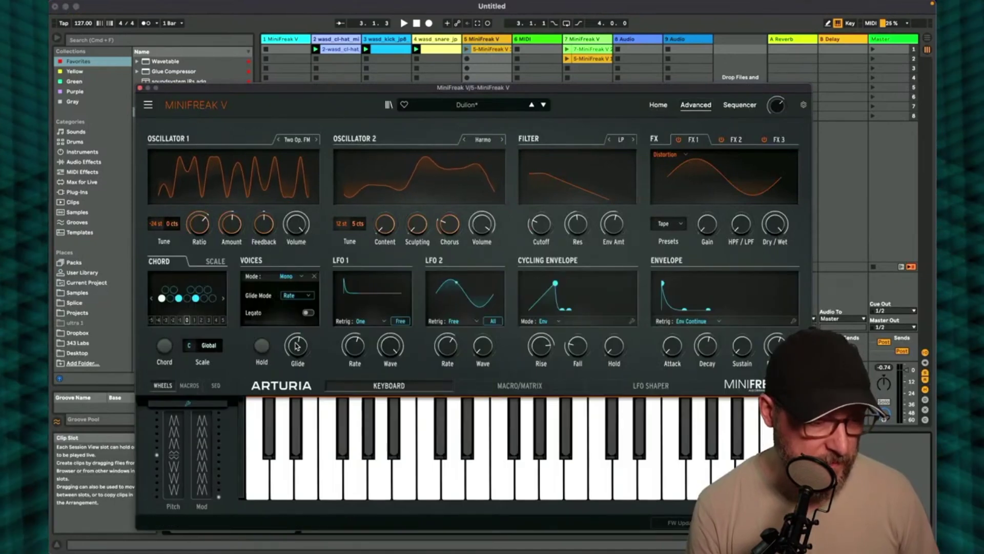
{"action": "mouse_move", "coordinate": [296, 346]}
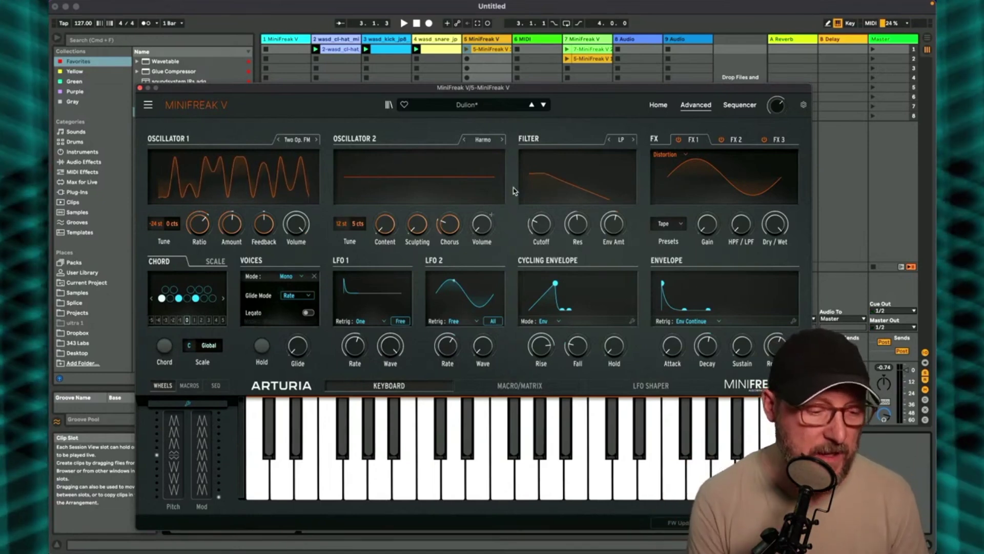
{"action": "left_click_drag", "start_coordinate": [485, 227], "coordinate": [485, 172]}
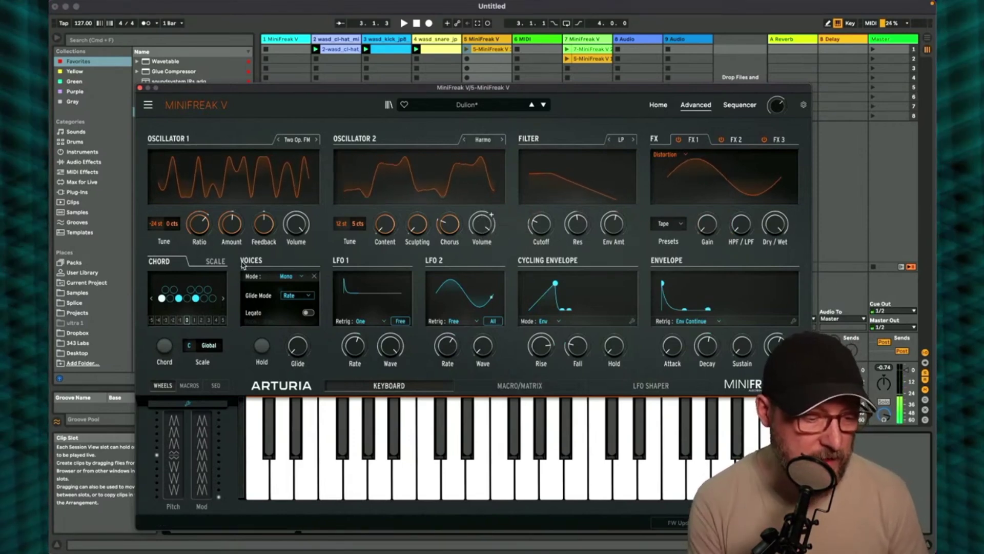
- Set the voices' Glide amount to 0.340 and close the MiniFreak V window
{"action": "left_click_drag", "start_coordinate": [299, 353], "coordinate": [299, 338]}
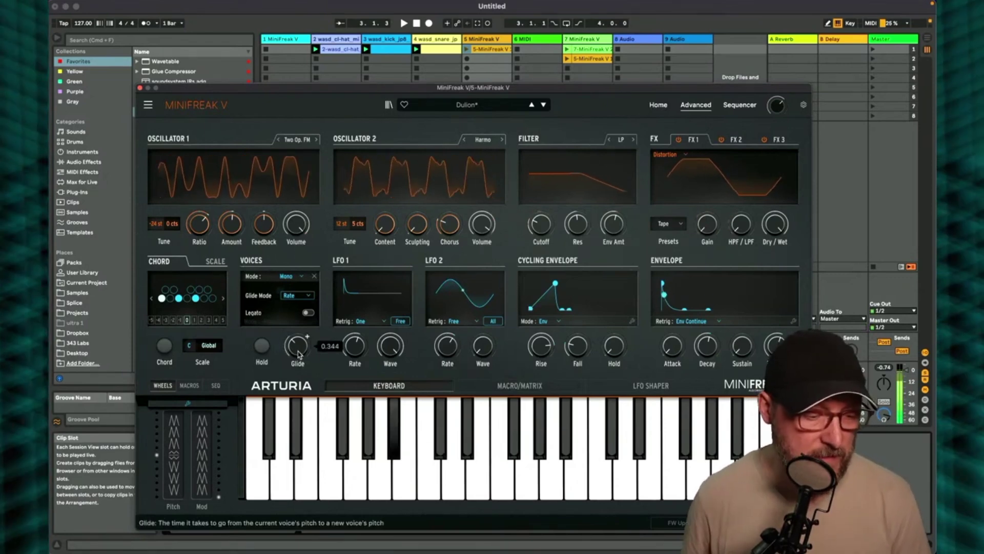
{"action": "left_click_drag", "start_coordinate": [300, 353], "coordinate": [300, 355]}
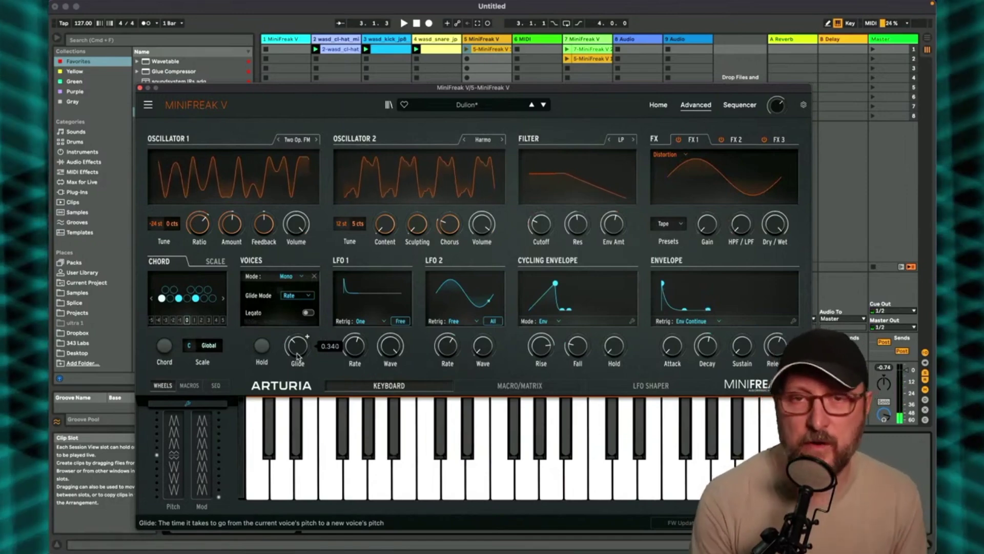
{"action": "left_click", "coordinate": [140, 88]}
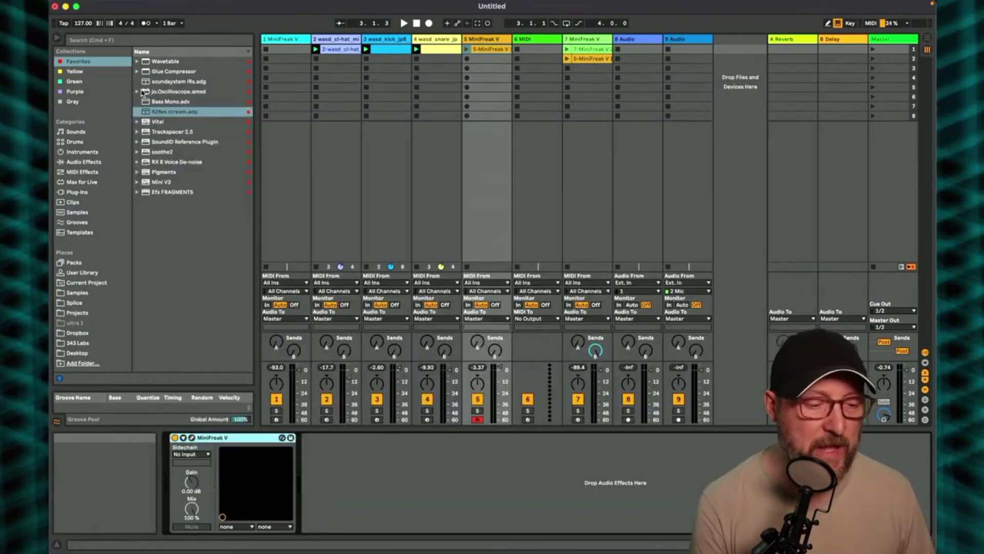
- Open the MiniFreak V MIDI clip on track 5 at its first bar and launch it
{"action": "left_click", "coordinate": [488, 50]}
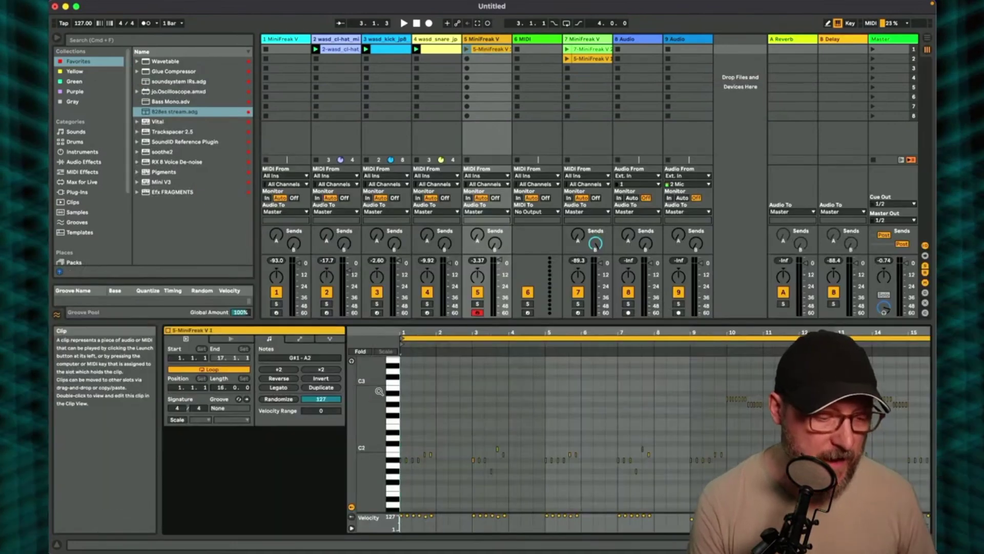
{"action": "scroll", "coordinate": [401, 331], "scroll_direction": "up", "scroll_amount": 5}
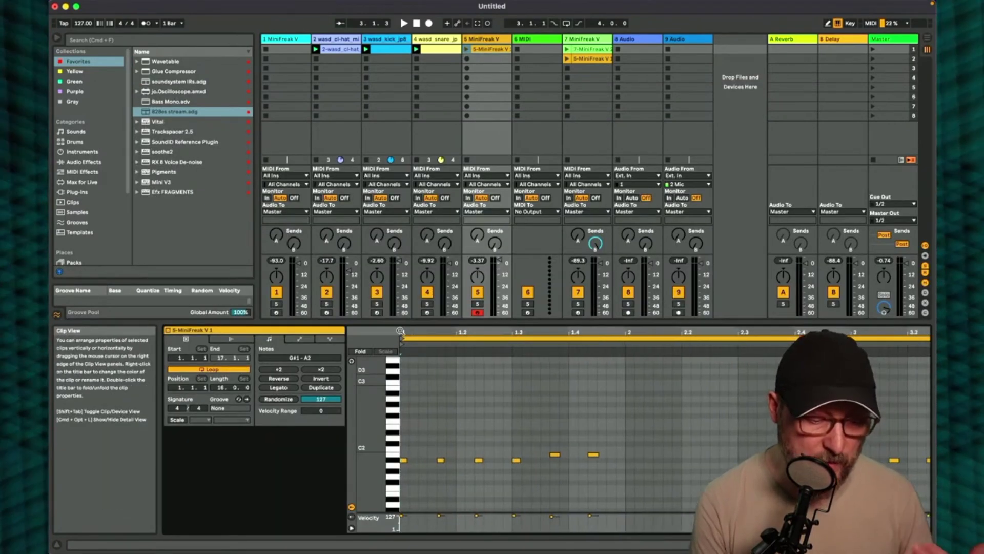
{"action": "left_click", "coordinate": [400, 331]}
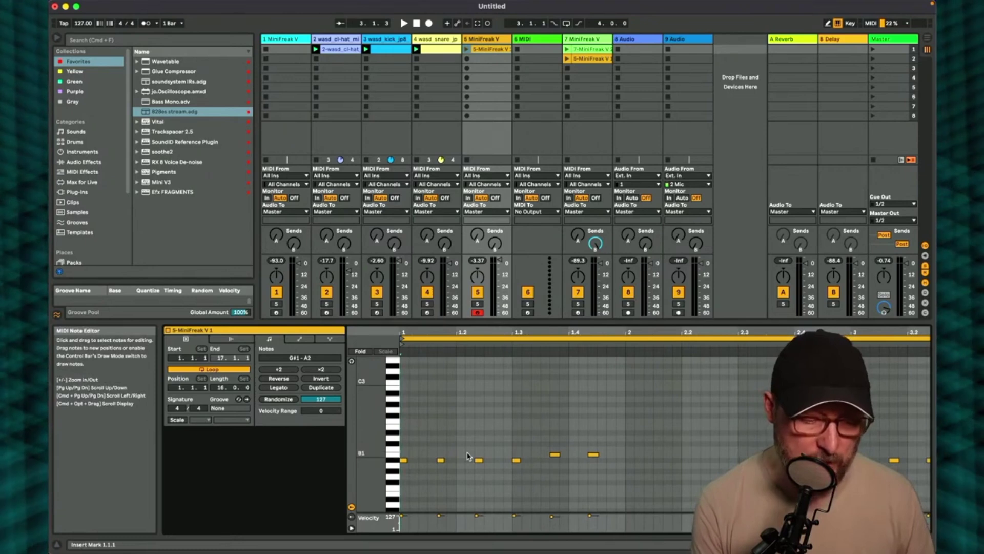
{"action": "left_click", "coordinate": [467, 49]}
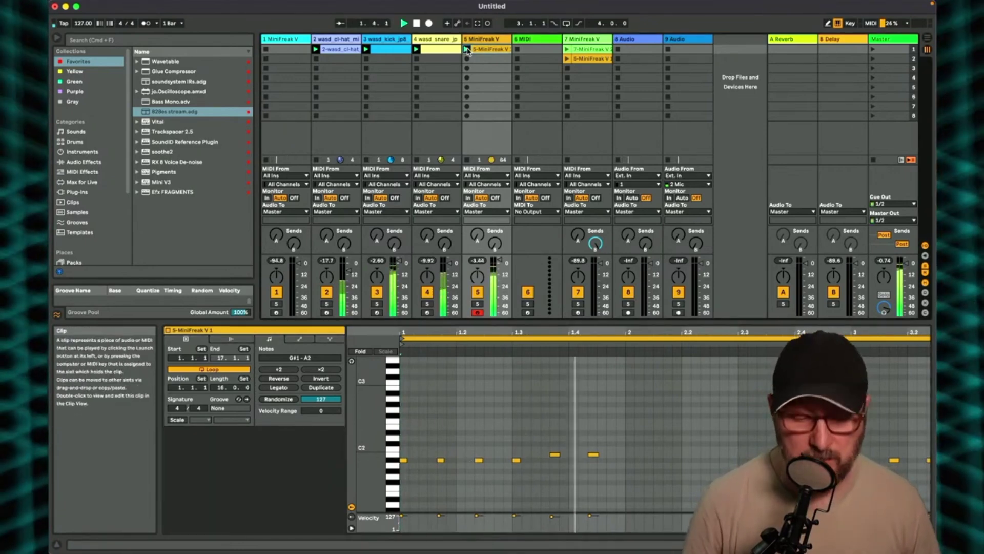
- Try a variation in bar 9 by lowering its fourth note to G#1 and raising its fifth note to C2
{"action": "left_click_drag", "start_coordinate": [529, 334], "coordinate": [434, 319]}
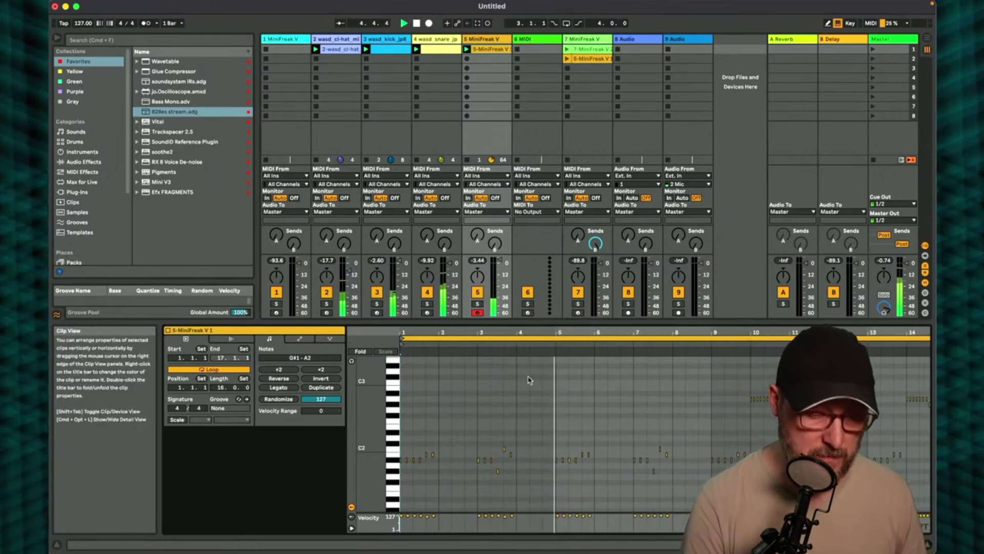
{"action": "left_click_drag", "start_coordinate": [743, 333], "coordinate": [743, 379]}
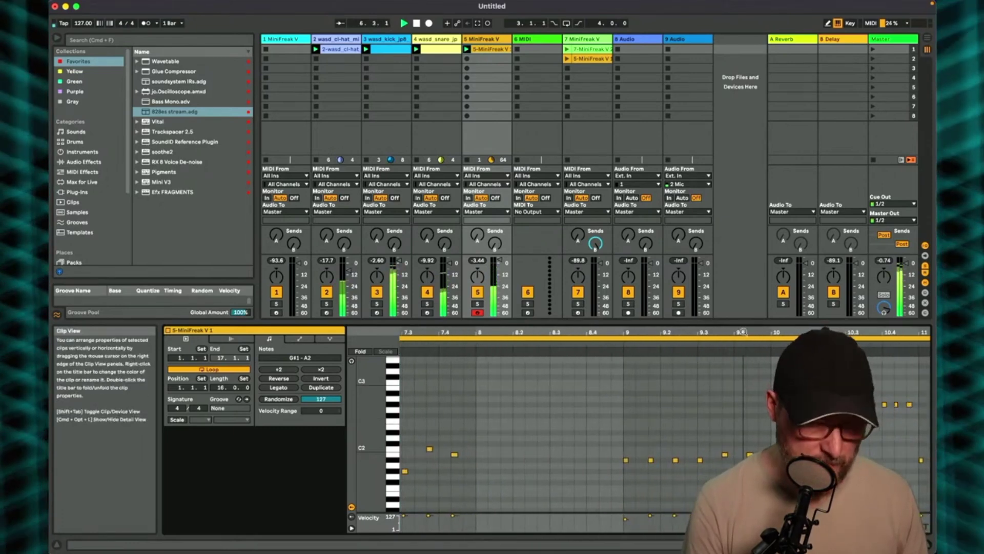
{"action": "left_click", "coordinate": [700, 461]}
{"action": "key", "text": "Down"}
{"action": "key", "text": "Down"}
{"action": "key", "text": "Down"}
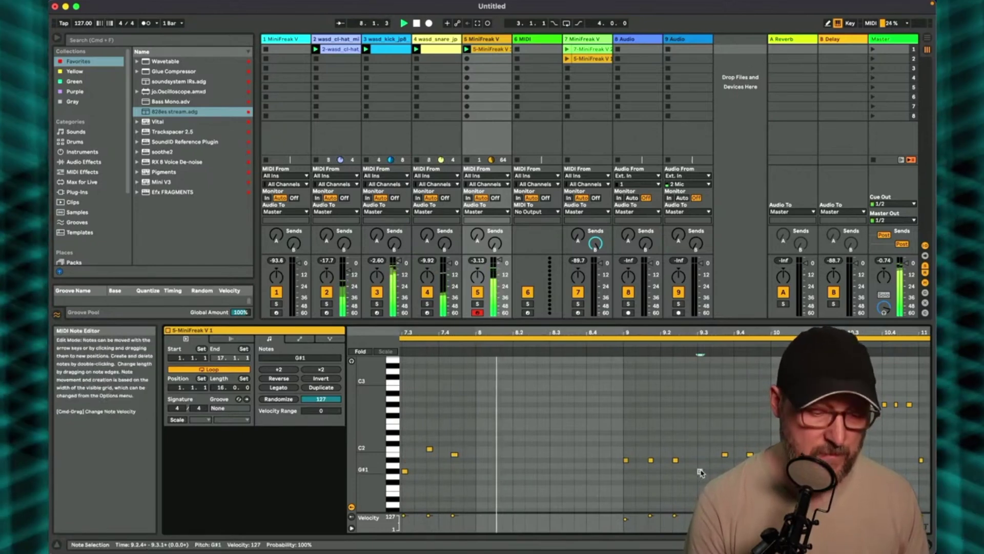
{"action": "left_click", "coordinate": [724, 454]}
{"action": "key", "text": "Up"}
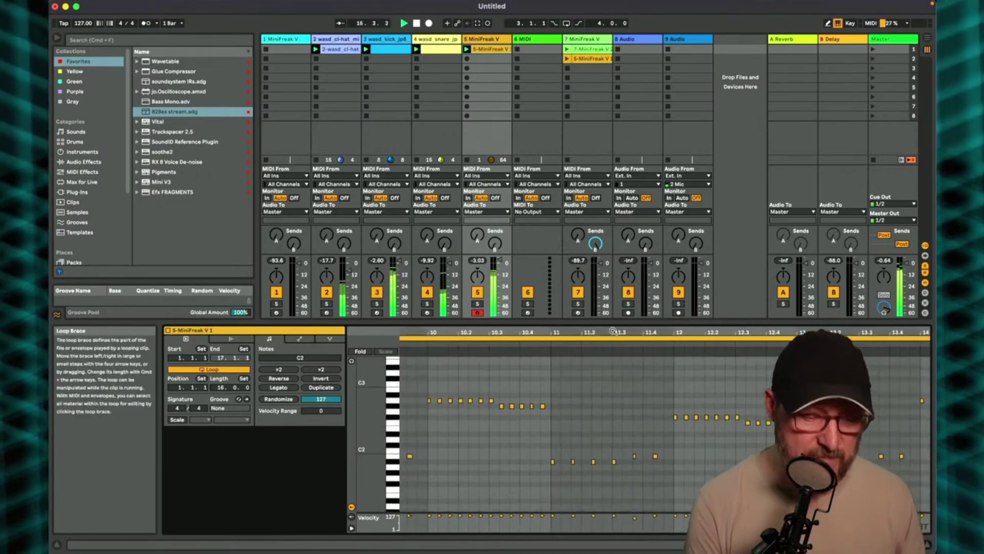
- Play the clip from the start and examine the note pattern around bars 3 to 5
{"action": "left_click_drag", "start_coordinate": [609, 339], "coordinate": [609, 323]}
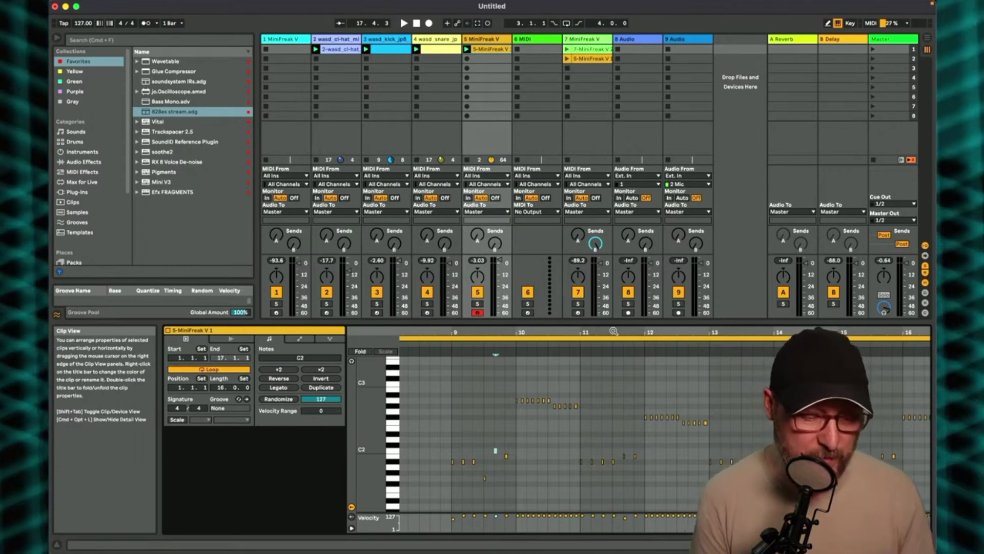
{"action": "left_click_drag", "start_coordinate": [670, 333], "coordinate": [672, 308]}
{"action": "key", "text": "space"}
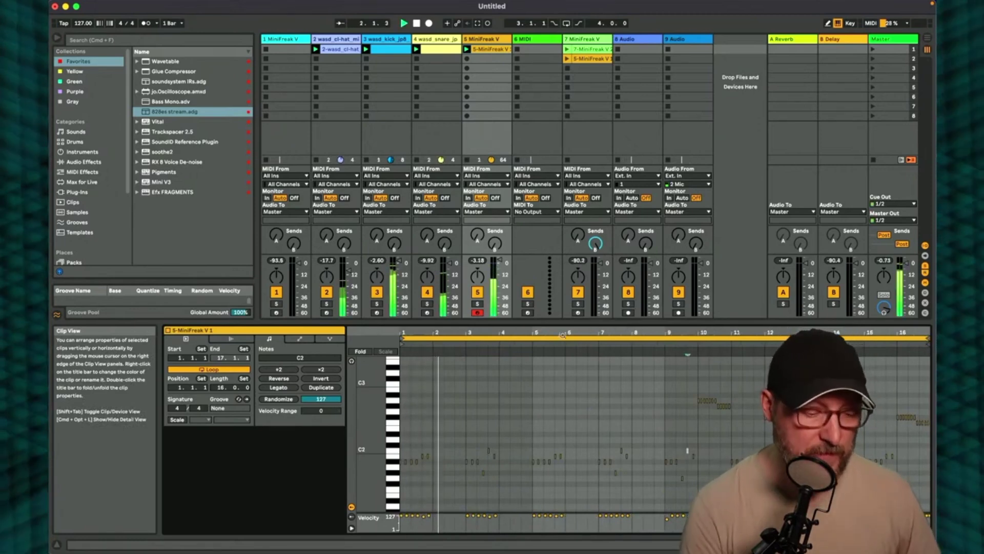
{"action": "left_click_drag", "start_coordinate": [785, 331], "coordinate": [804, 359]}
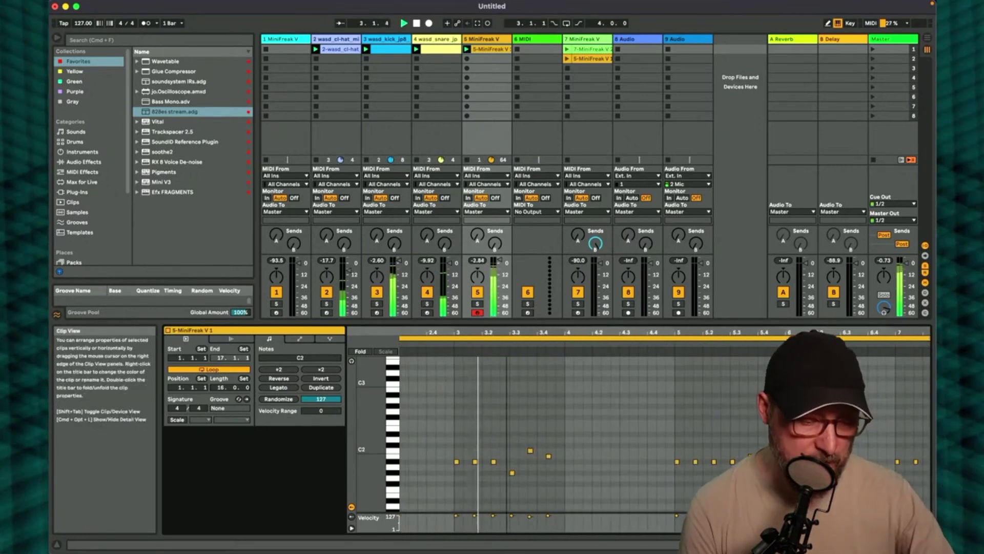
{"action": "left_click_drag", "start_coordinate": [508, 330], "coordinate": [507, 331]}
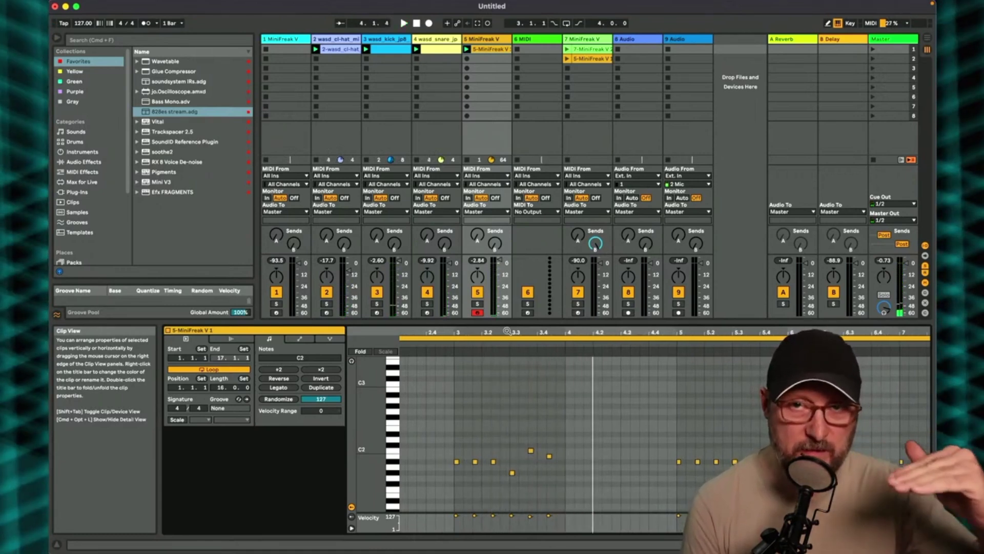
{"action": "left_click", "coordinate": [450, 344]}
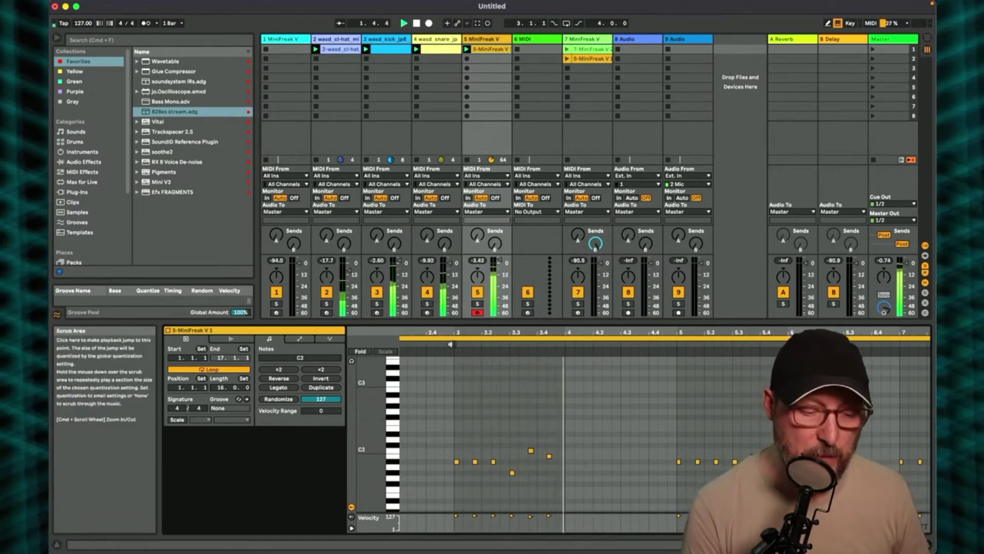
- Return the fourth note of bar 9 to A#1 and the fifth note to B1
{"action": "scroll", "coordinate": [608, 414], "scroll_direction": "right", "scroll_amount": 5}
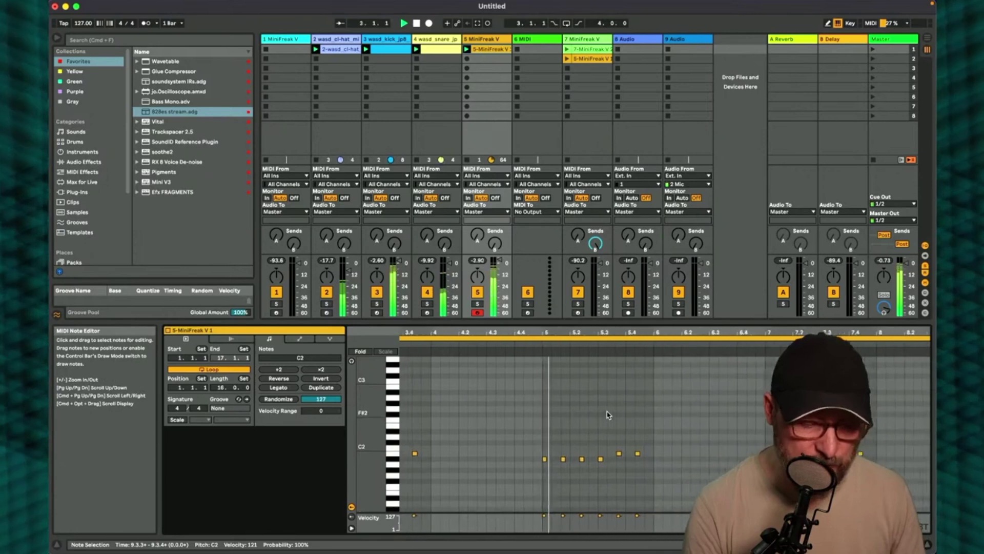
{"action": "scroll", "coordinate": [608, 415], "scroll_direction": "right", "scroll_amount": 8}
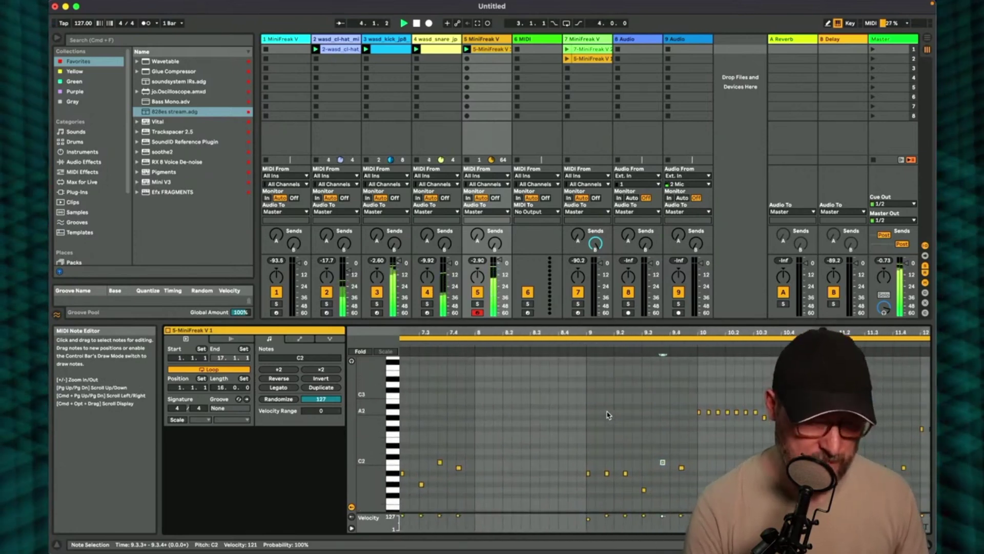
{"action": "scroll", "coordinate": [608, 416], "scroll_direction": "down", "scroll_amount": 3}
{"action": "left_click_drag", "start_coordinate": [655, 456], "coordinate": [673, 432]}
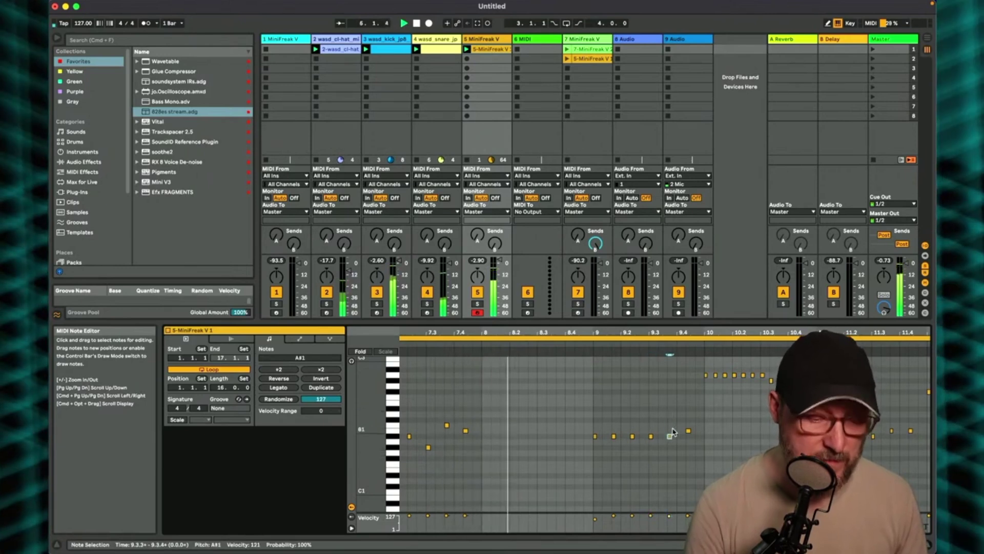
{"action": "key", "text": "Down"}
{"action": "key", "text": "Down"}
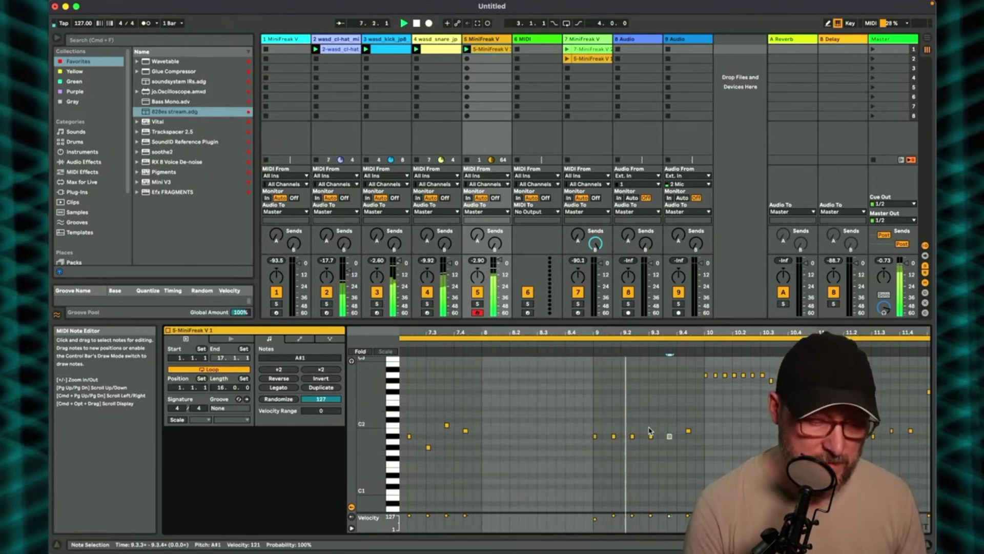
{"action": "left_click", "coordinate": [672, 434]}
{"action": "left_click", "coordinate": [669, 434]}
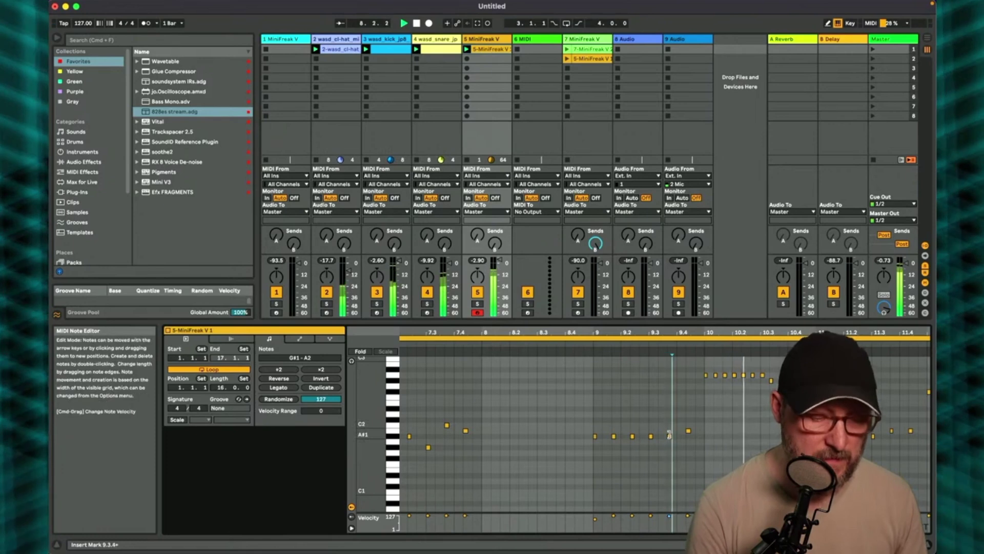
{"action": "left_click", "coordinate": [669, 436]}
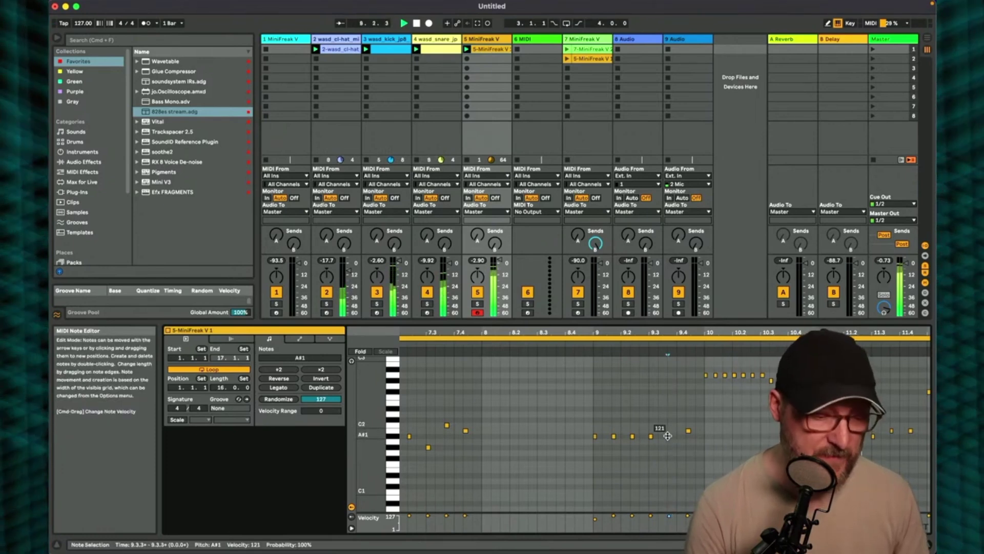
{"action": "key", "text": "Up"}
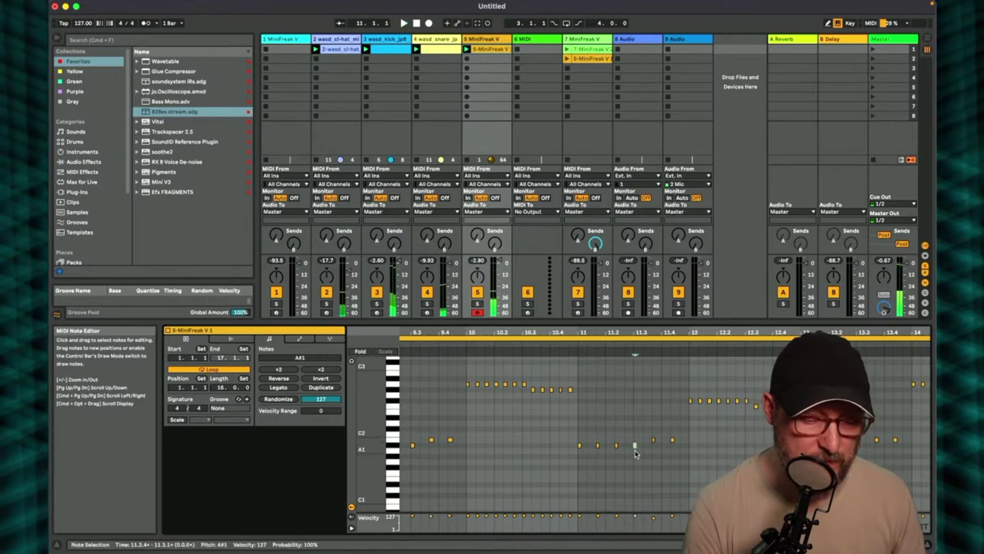
- In bars 11 and 15, lower the fourth note to G1 and raise the fifth note to C2
{"action": "left_click", "coordinate": [648, 433]}
{"action": "key", "text": "Up"}
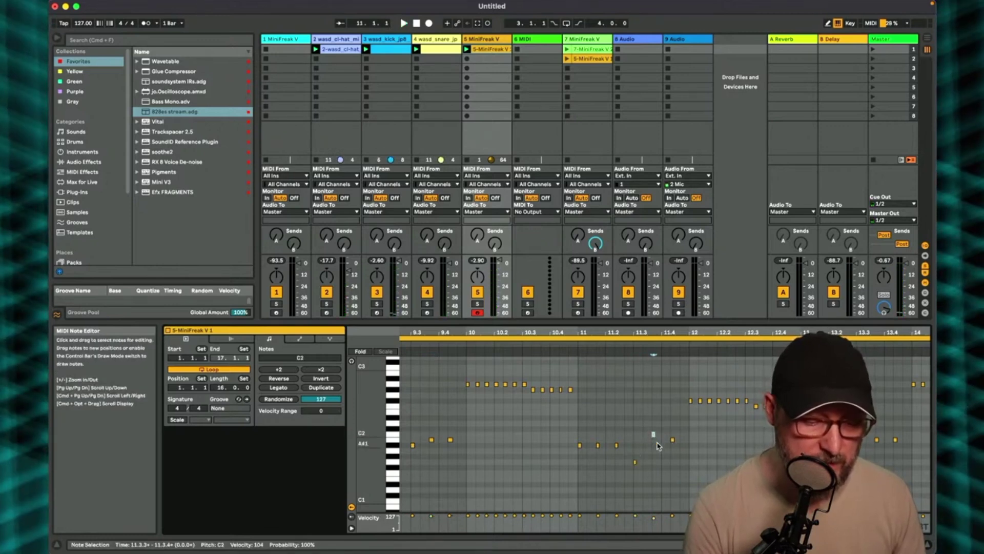
{"action": "left_click", "coordinate": [575, 343]}
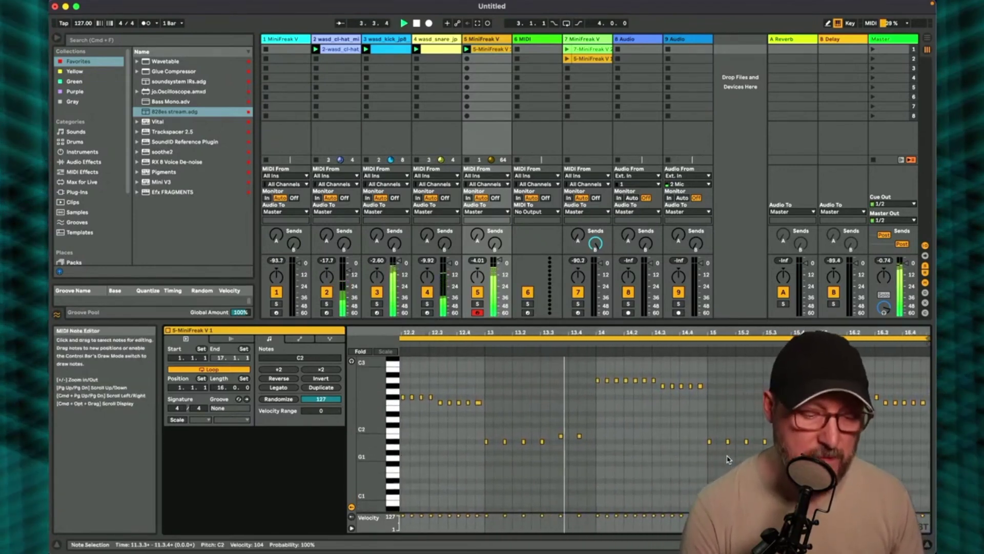
{"action": "left_click", "coordinate": [765, 448]}
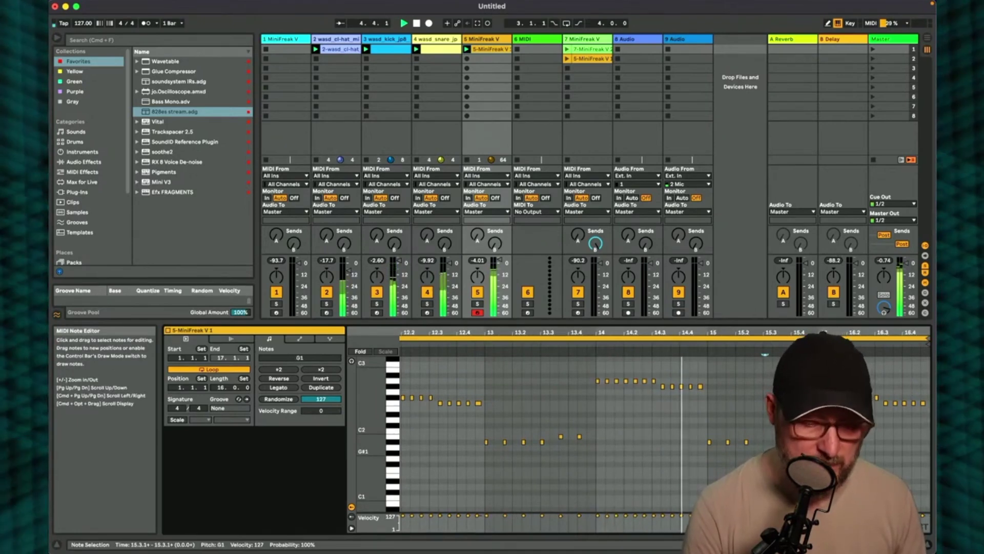
{"action": "left_click", "coordinate": [784, 437]}
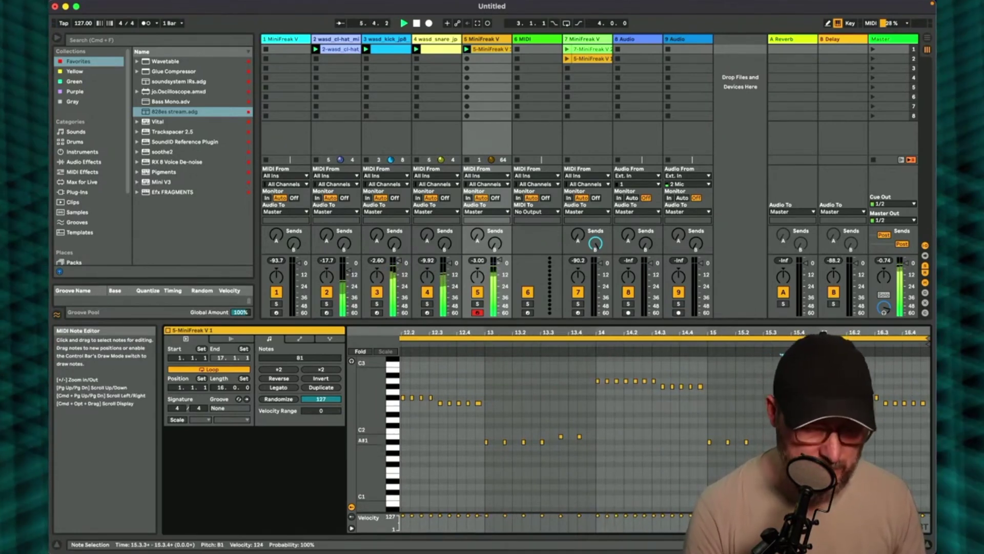
- Raise the fourth notes of bars 11 and 15 by one semitone to G#1
{"action": "double_click", "coordinate": [886, 332]}
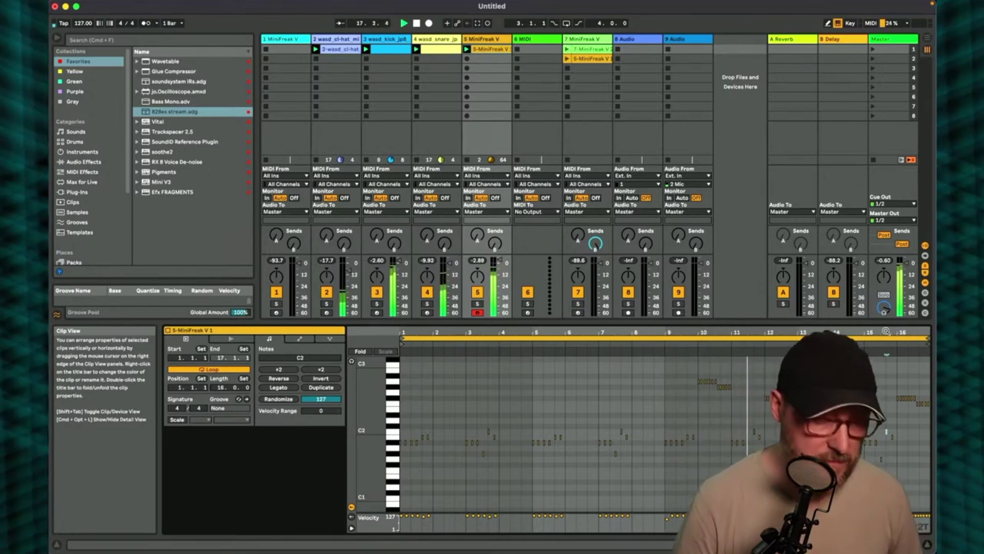
{"action": "left_click", "coordinate": [751, 458]}
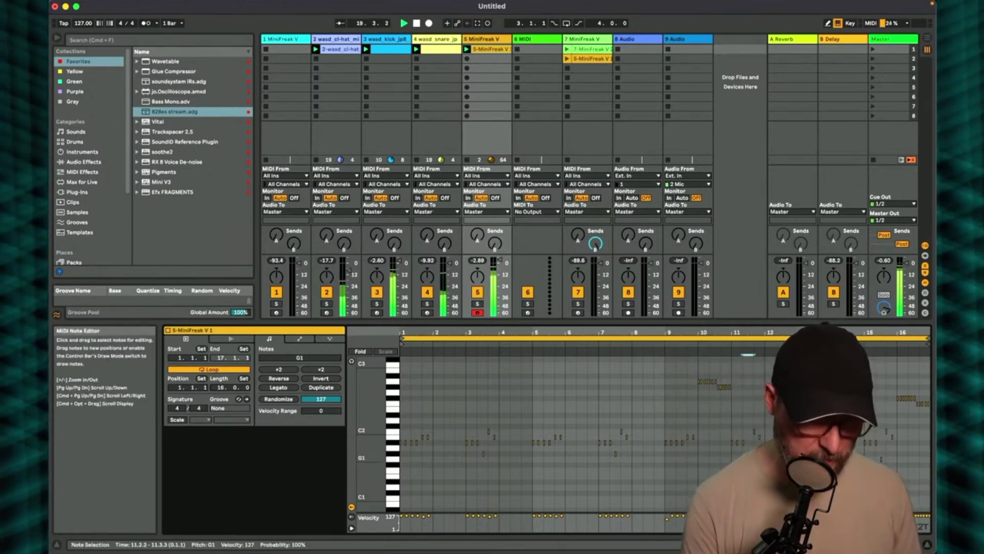
{"action": "key", "text": "Up"}
{"action": "left_click", "coordinate": [881, 454]}
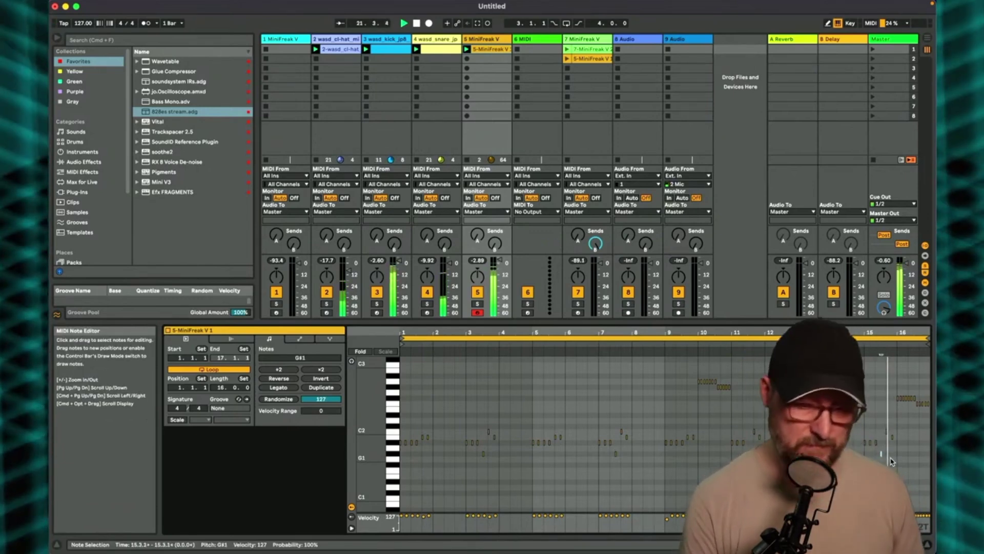
- Arm track 7 for recording and open its MiniFreak V instrument
{"action": "left_click", "coordinate": [587, 59]}
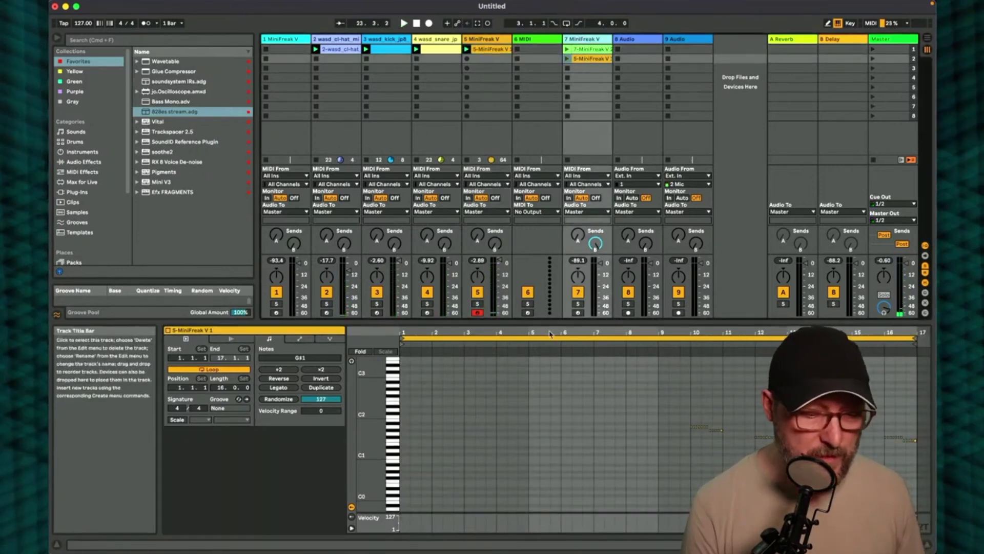
{"action": "left_click", "coordinate": [577, 312]}
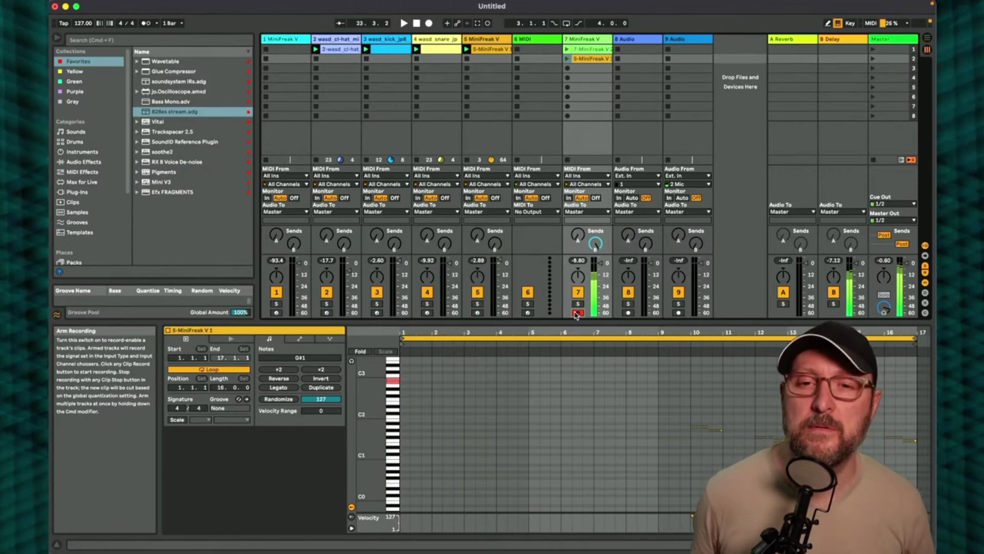
{"action": "left_click", "coordinate": [584, 39]}
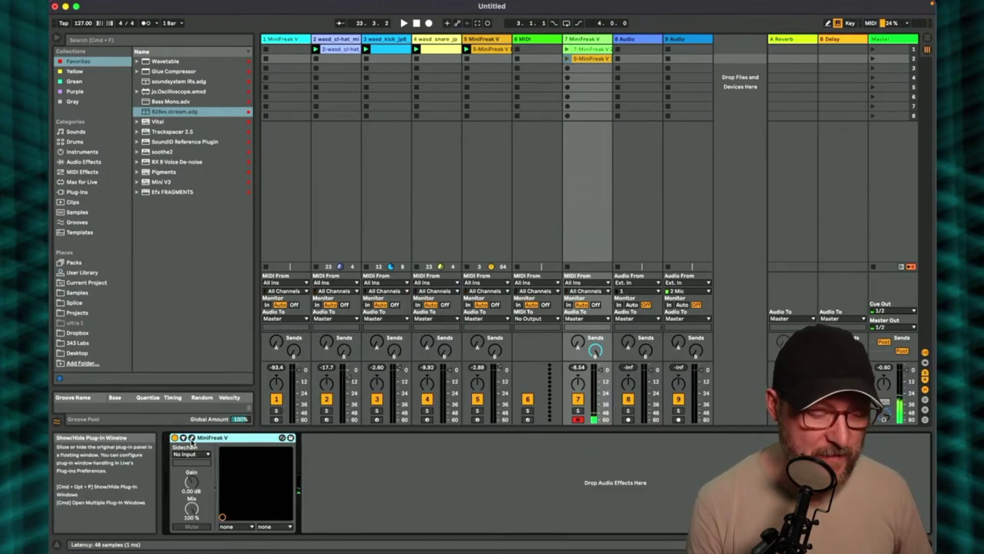
{"action": "left_click", "coordinate": [192, 438]}
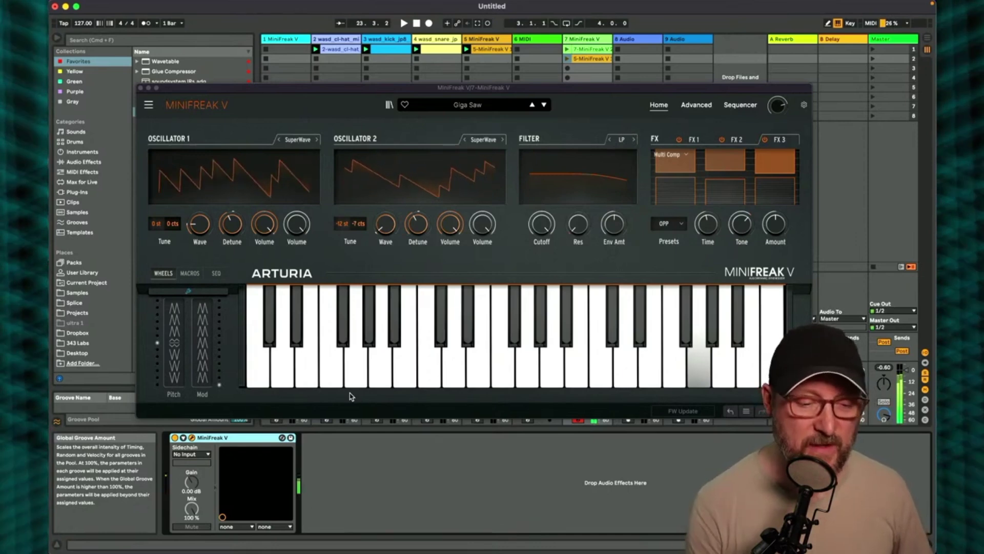
- Check the FX 2 reverb and slightly adjust the width of the FX 1 Peak EQ in the Giga Saw sound
{"action": "left_click", "coordinate": [736, 140]}
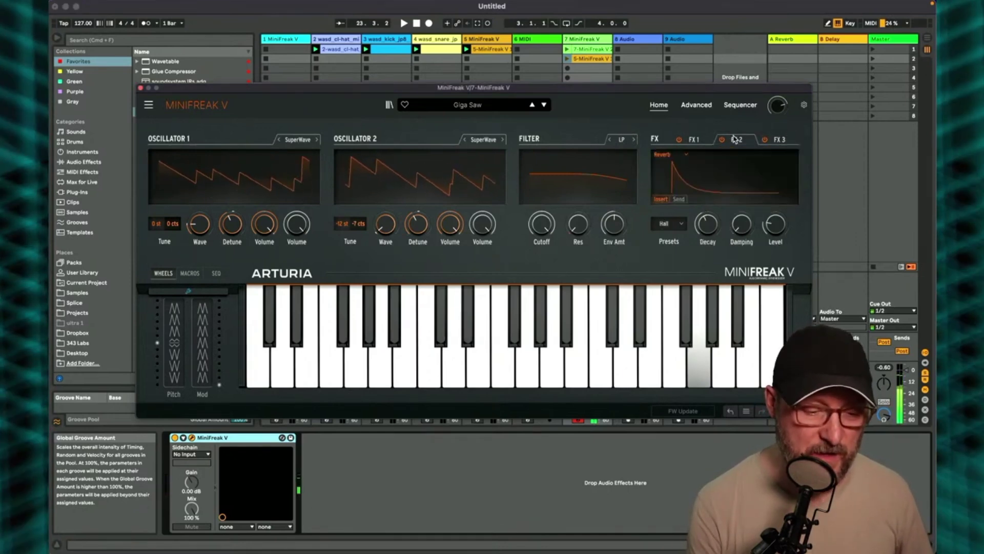
{"action": "left_click", "coordinate": [694, 140]}
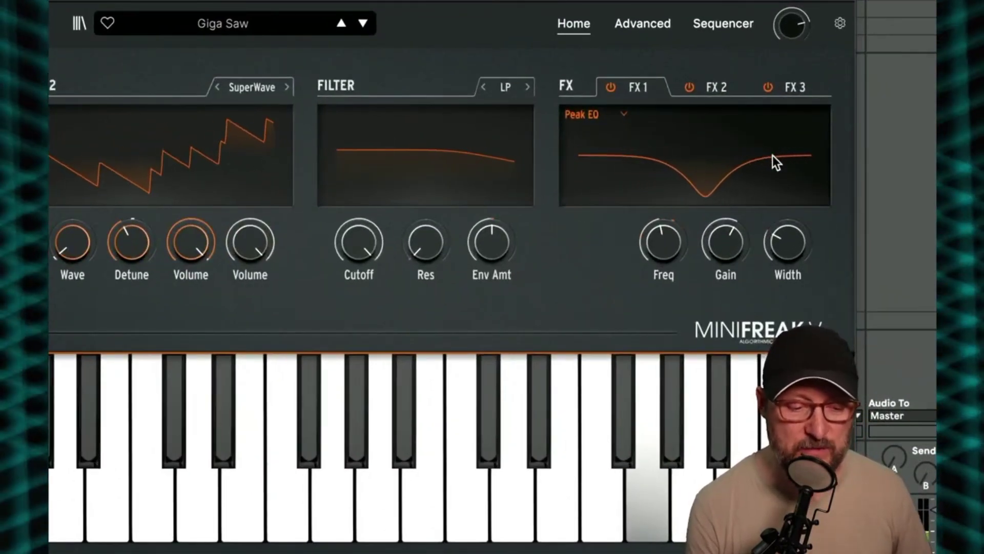
{"action": "mouse_move", "coordinate": [776, 254]}
{"action": "left_mouse_down"}
{"action": "mouse_move", "coordinate": [777, 237]}
{"action": "mouse_move", "coordinate": [776, 255]}
{"action": "left_mouse_up"}
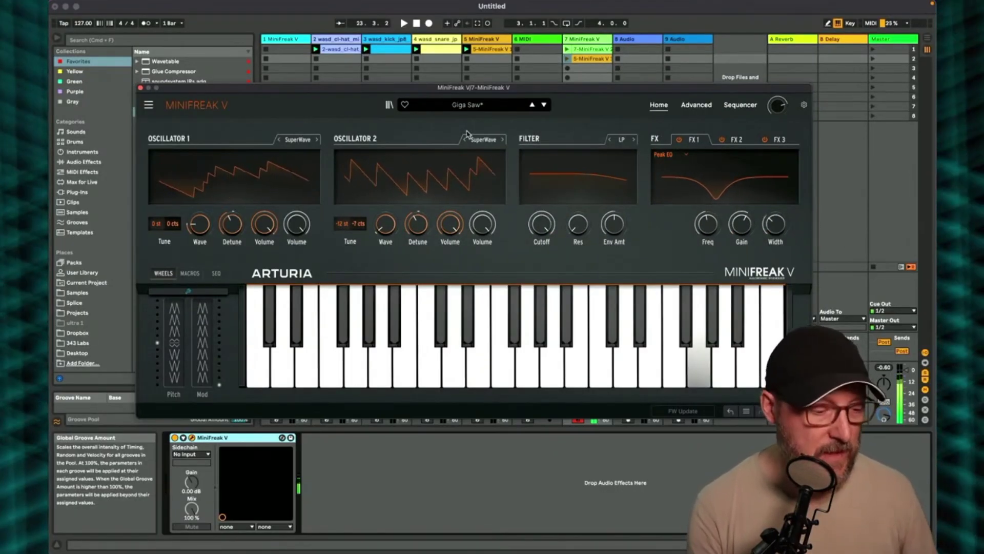
{"action": "left_click", "coordinate": [141, 88]}
- View the bass clip on track 5, and play the second clip on track 7 from bar 9
{"action": "double_click", "coordinate": [489, 49]}
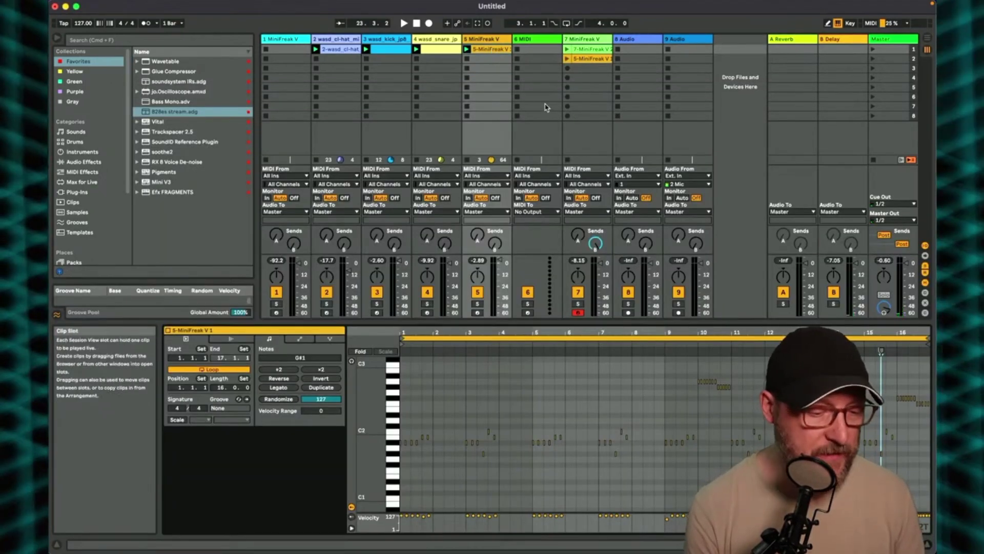
{"action": "left_click_drag", "start_coordinate": [597, 64], "coordinate": [599, 61]}
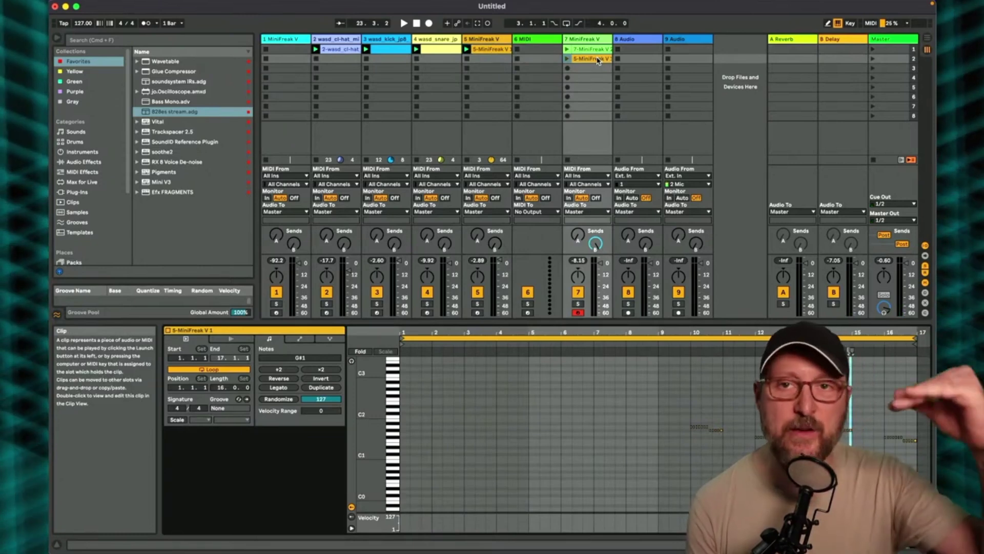
{"action": "left_click", "coordinate": [655, 344]}
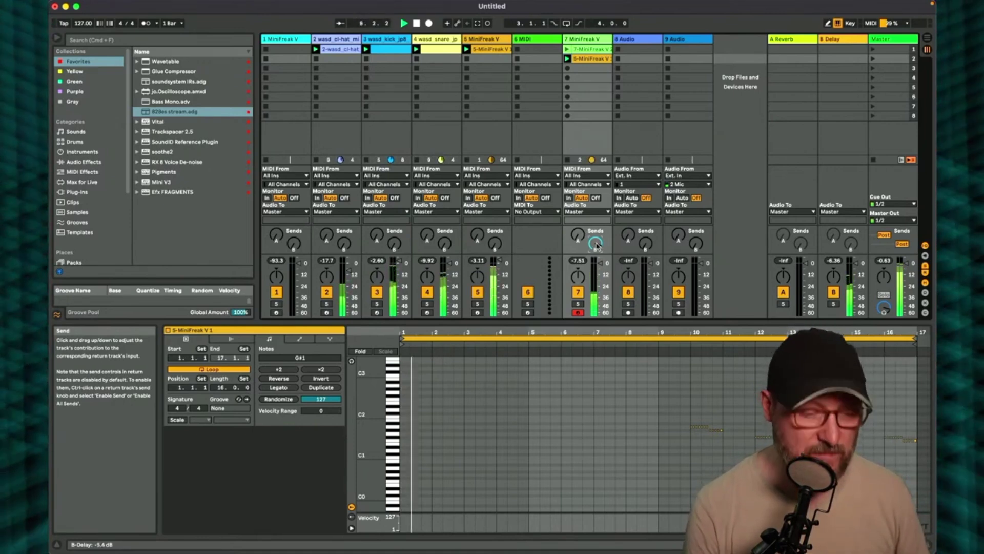
- Audition the first clip on track 7 and return to its second clip
{"action": "left_click", "coordinate": [577, 50]}
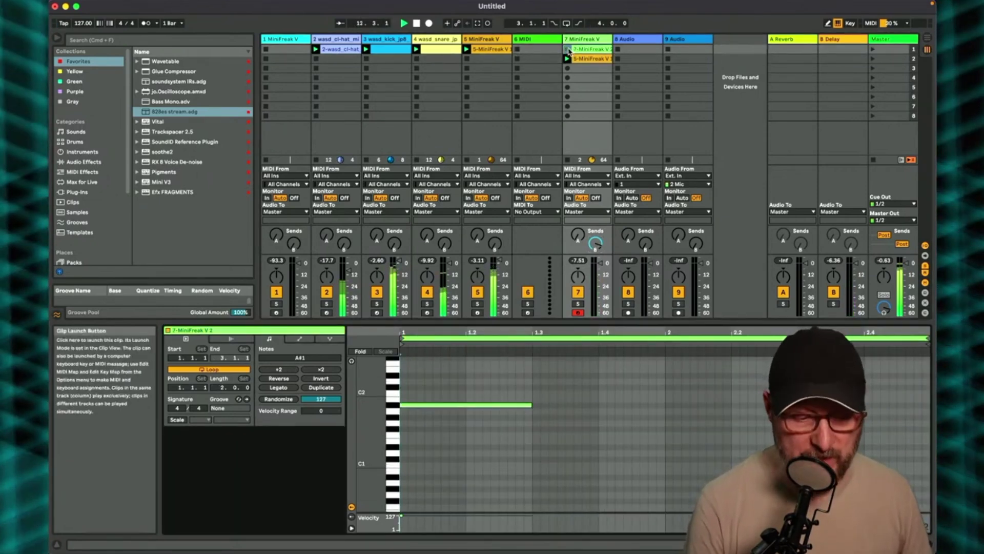
{"action": "left_click", "coordinate": [568, 50]}
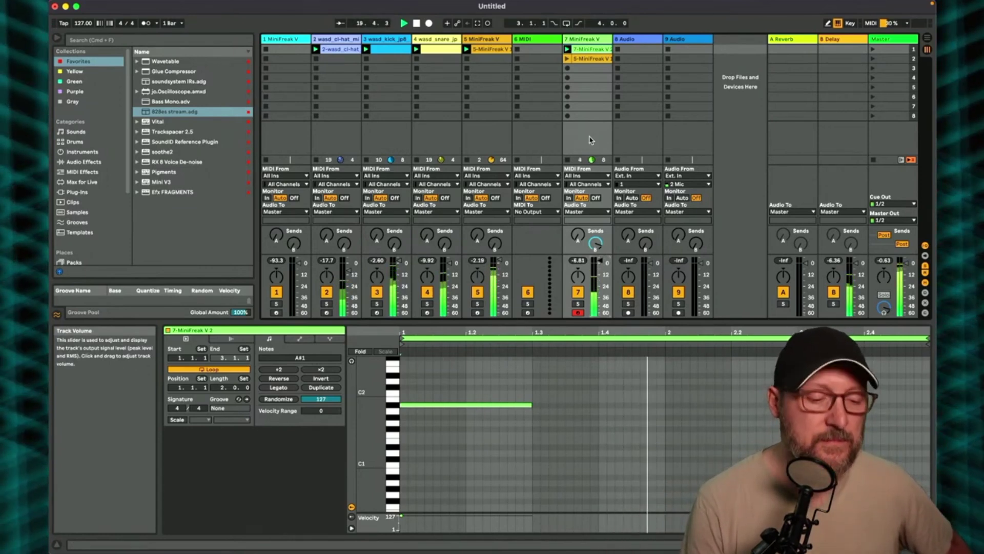
{"action": "left_click", "coordinate": [589, 59]}
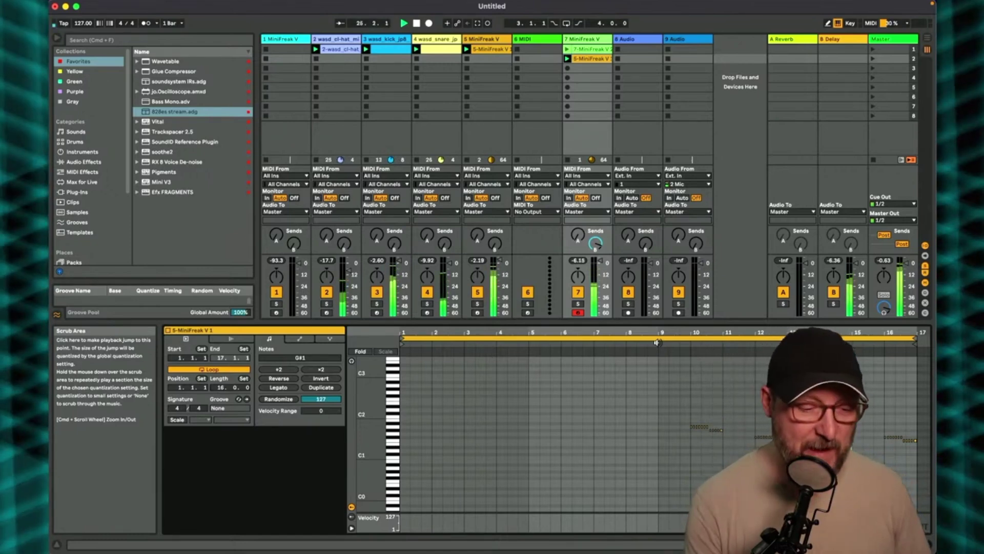
- Examine the Voices settings, LFO 1 retrigger options and Glide amount on the Advanced page of track 7's MiniFreak V
{"action": "left_click", "coordinate": [592, 39]}
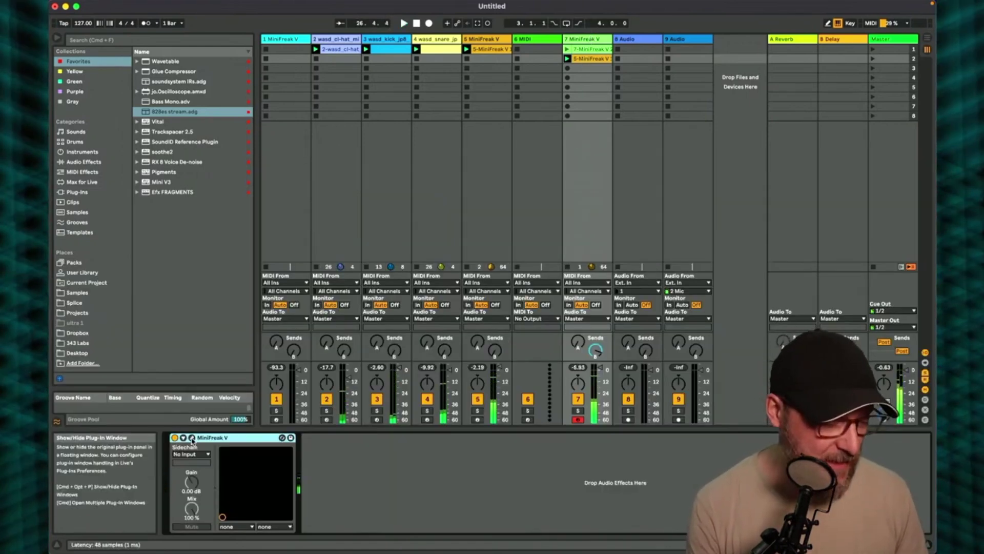
{"action": "left_click", "coordinate": [193, 439]}
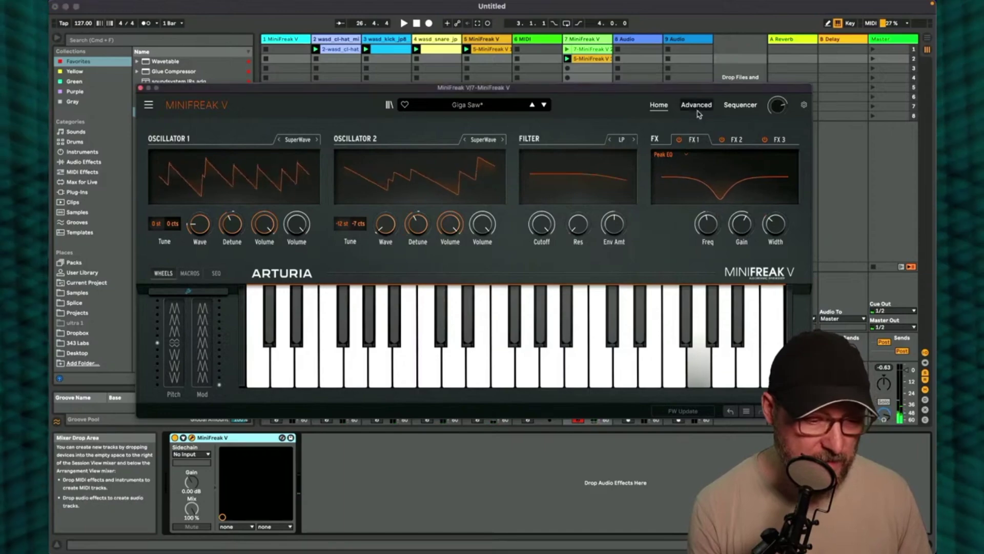
{"action": "left_click", "coordinate": [696, 105]}
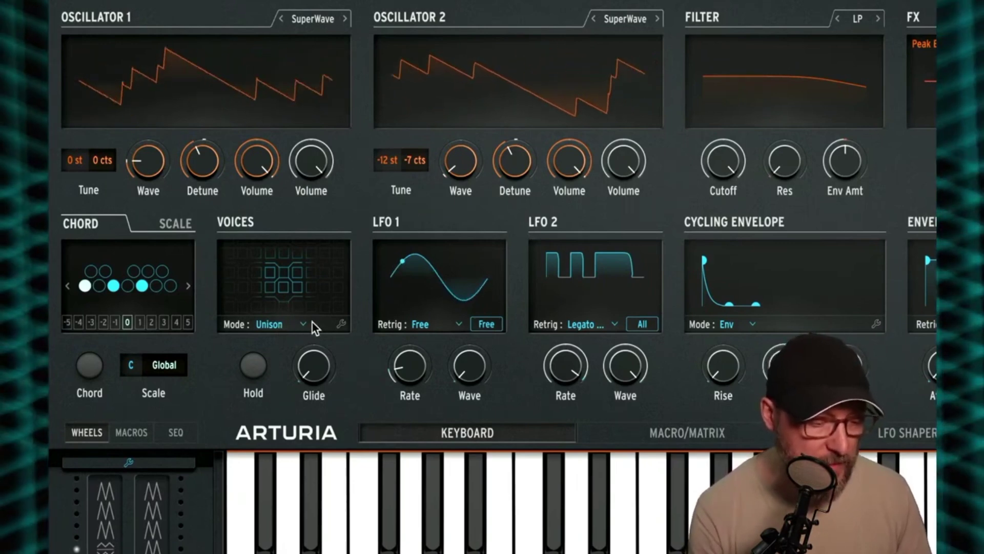
{"action": "left_click", "coordinate": [340, 324]}
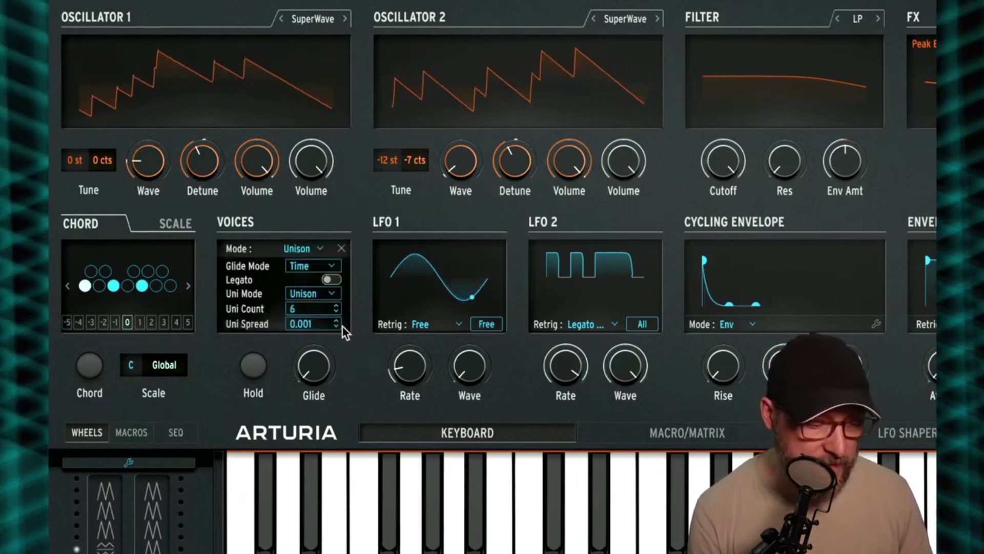
{"action": "left_click", "coordinate": [342, 249]}
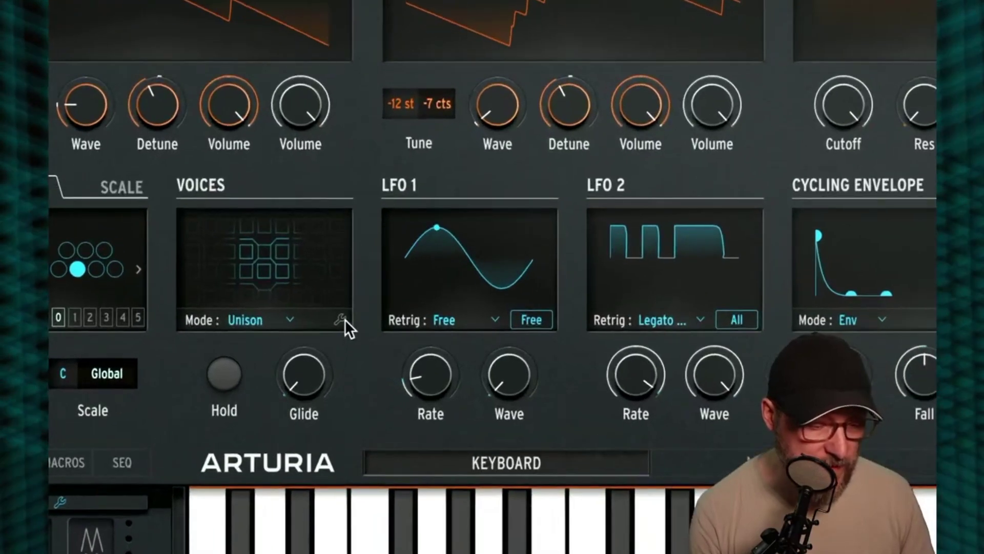
{"action": "left_click", "coordinate": [500, 322]}
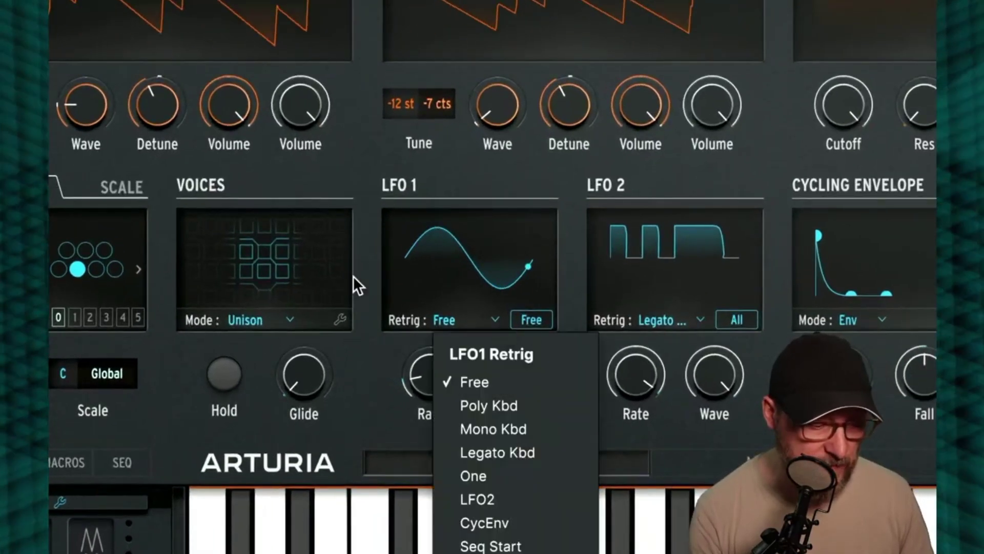
{"action": "left_click", "coordinate": [340, 314]}
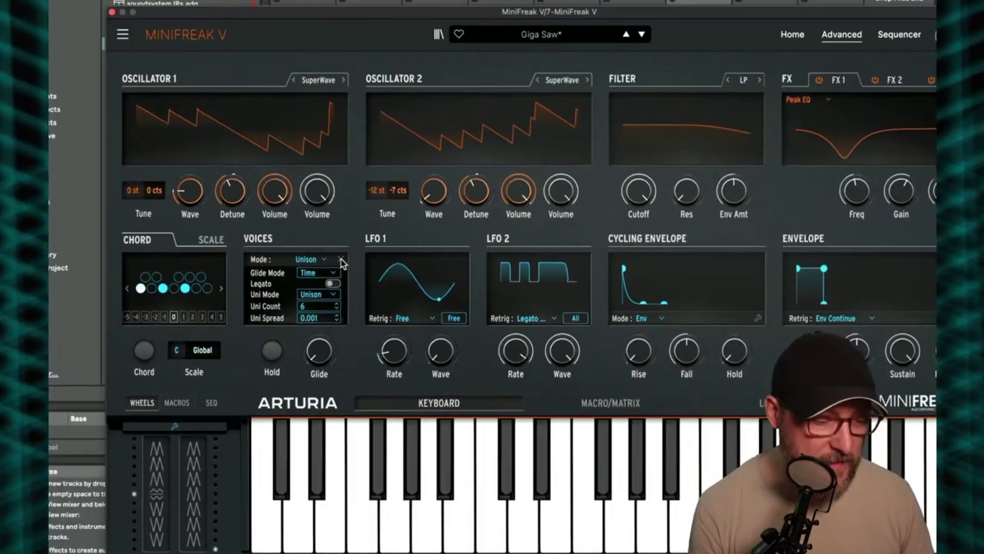
{"action": "left_click", "coordinate": [340, 255]}
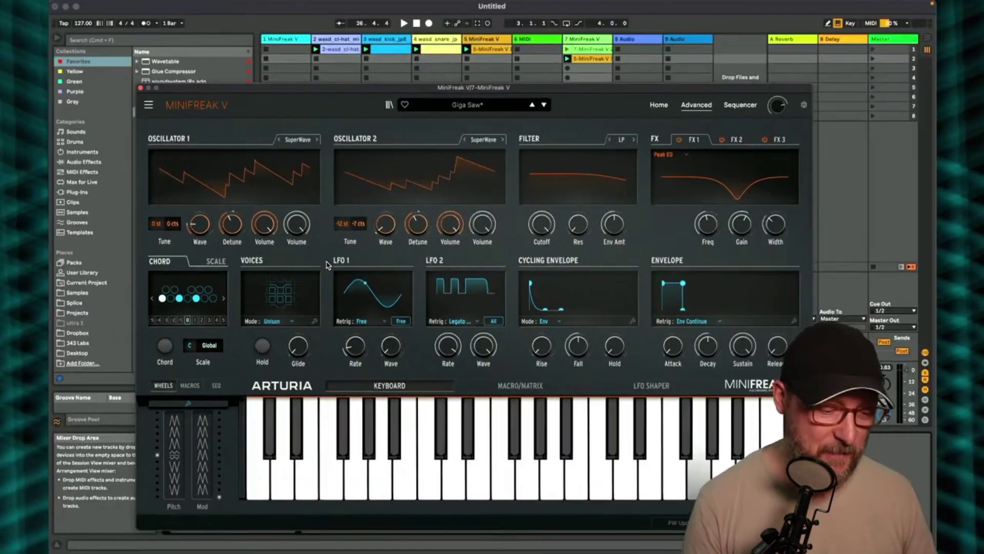
{"action": "mouse_move", "coordinate": [306, 350]}
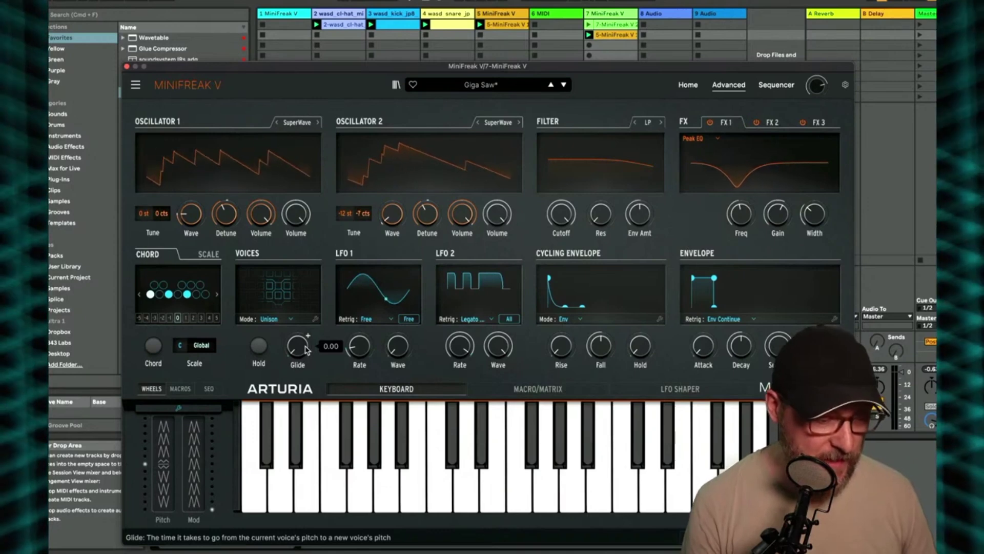
{"action": "key", "text": "super+alt+p"}
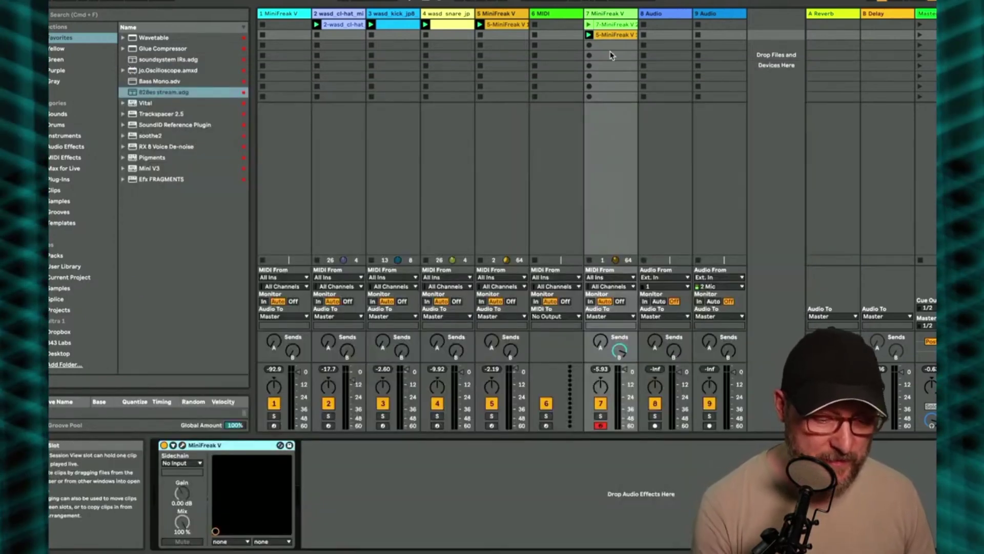
- Reopen the second clip on track 7 and audition it from bar 9 with the other tracks
{"action": "double_click", "coordinate": [612, 34]}
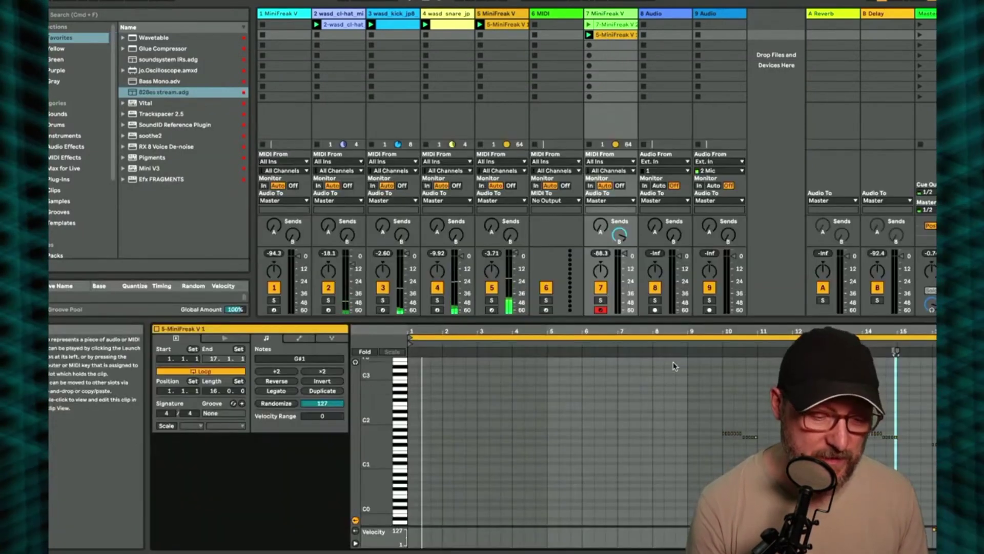
{"action": "left_click", "coordinate": [687, 345]}
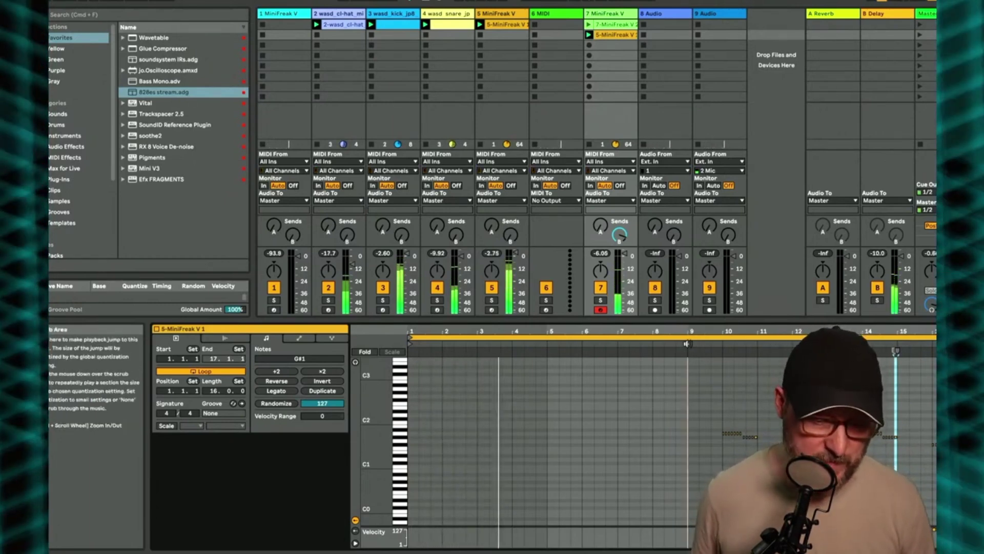
{"action": "left_click", "coordinate": [687, 343]}
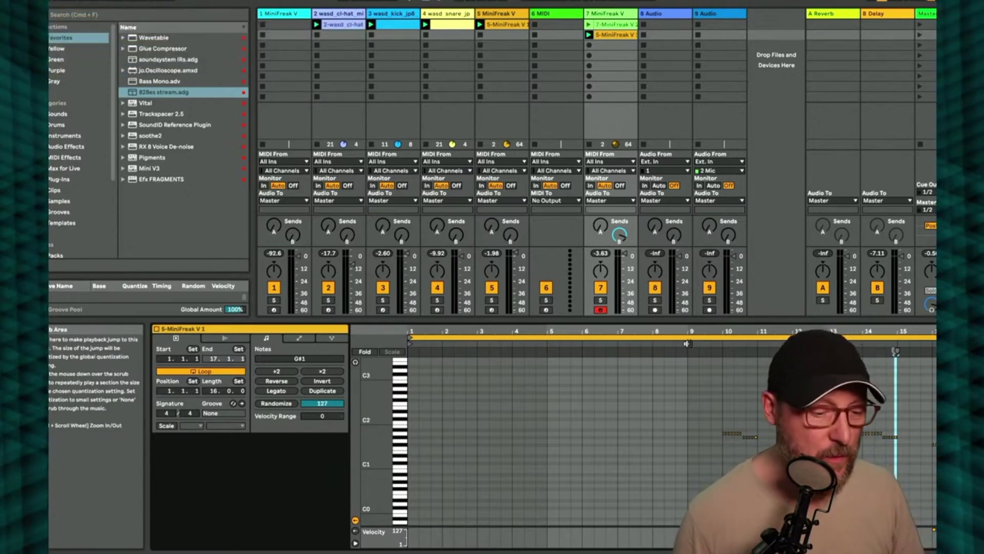
- Stop the clip on track 7 and move record arming from that track to track 1
{"action": "left_click", "coordinate": [601, 310]}
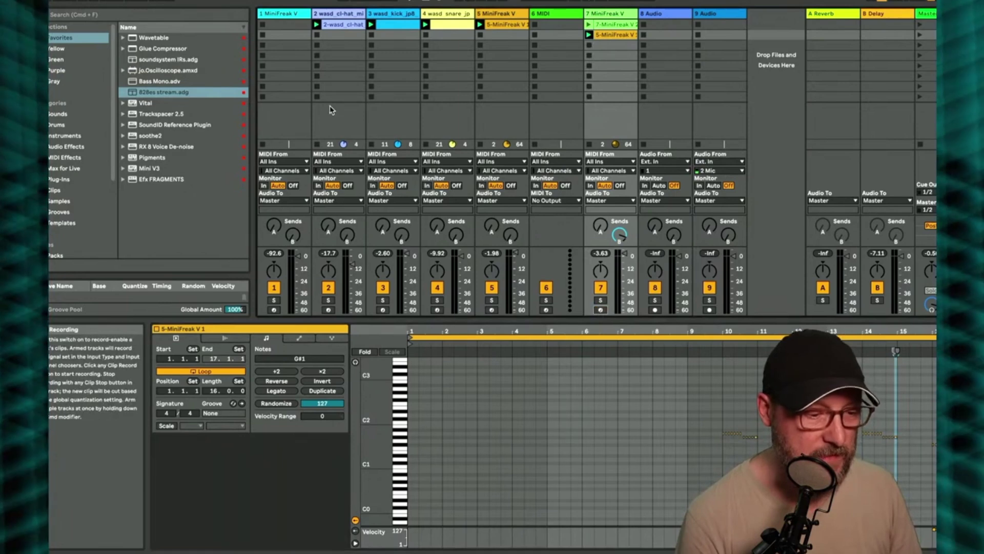
{"action": "key", "text": "space"}
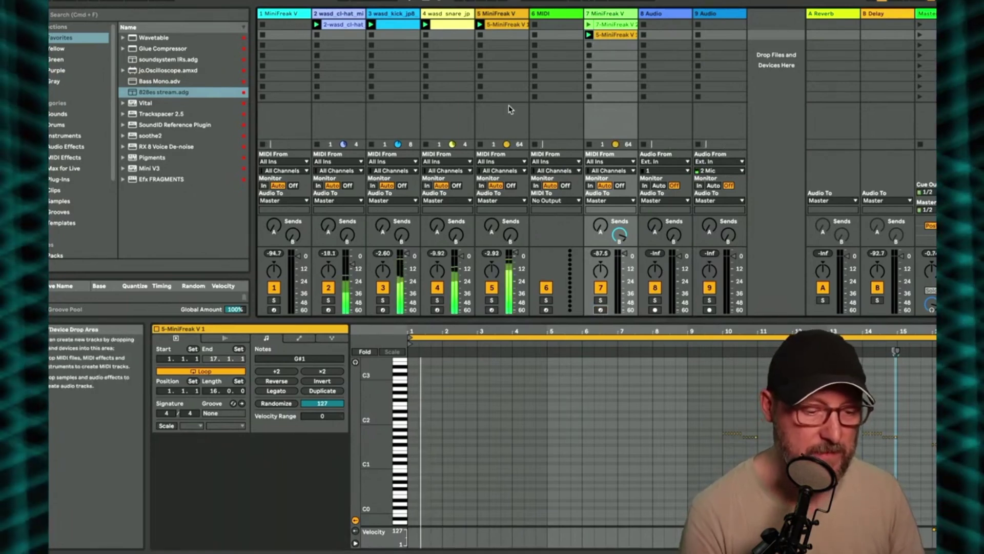
{"action": "left_click", "coordinate": [589, 44]}
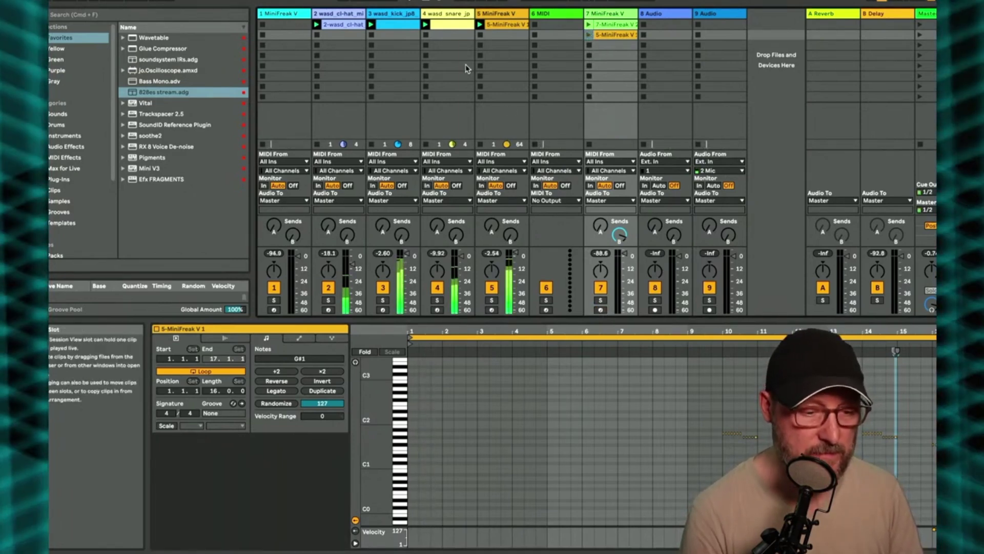
{"action": "left_click", "coordinate": [289, 18]}
{"action": "left_click", "coordinate": [273, 310]}
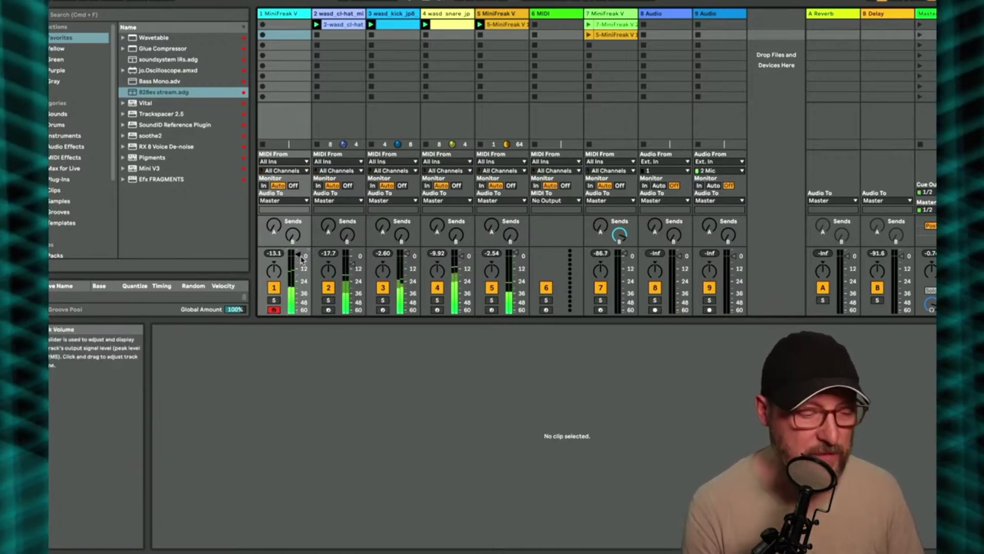
- Open track 1's MiniFreak V, look up the Cascara preset in the preset browser and show the Advanced page
{"action": "double_click", "coordinate": [288, 14]}
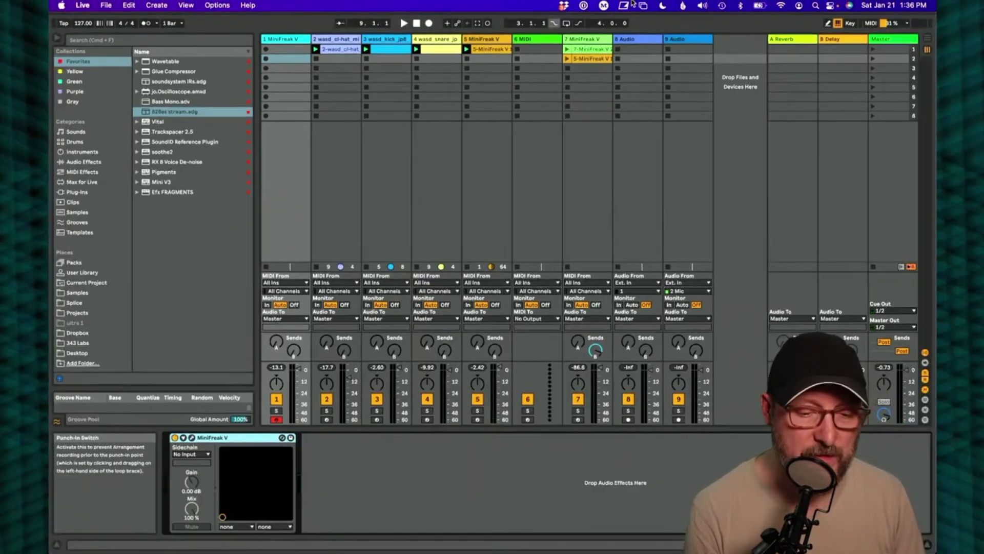
{"action": "left_click", "coordinate": [193, 438]}
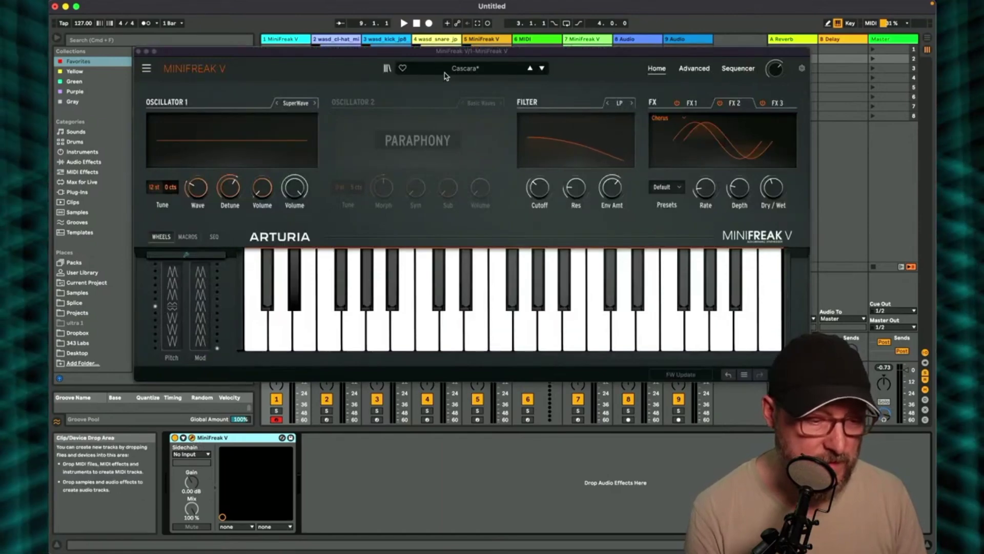
{"action": "left_click", "coordinate": [387, 68]}
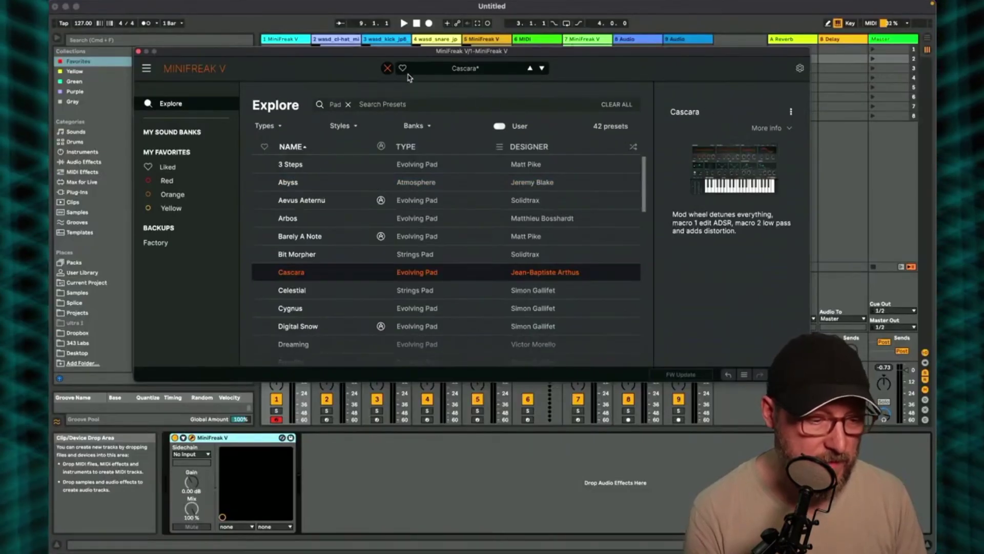
{"action": "left_click", "coordinate": [388, 68]}
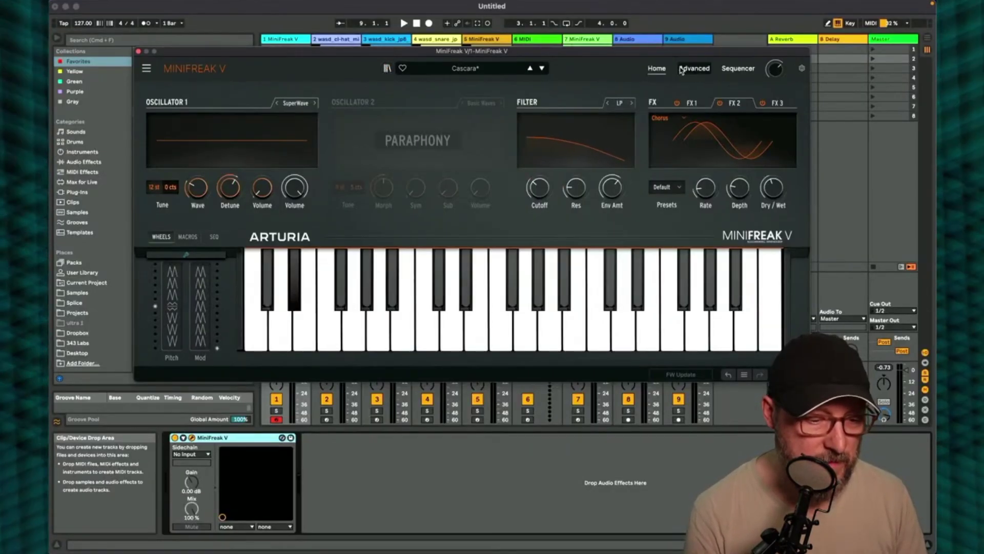
{"action": "left_click", "coordinate": [705, 71]}
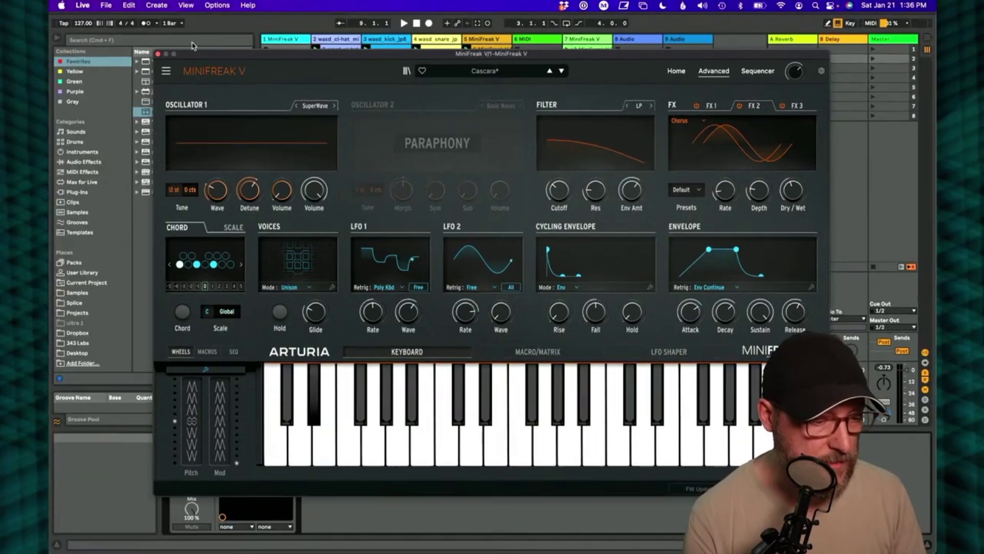
- Arm track 1 for recording and reload the unmodified Cascara preset from the Pad category in its MiniFreak V
{"action": "left_click", "coordinate": [158, 53]}
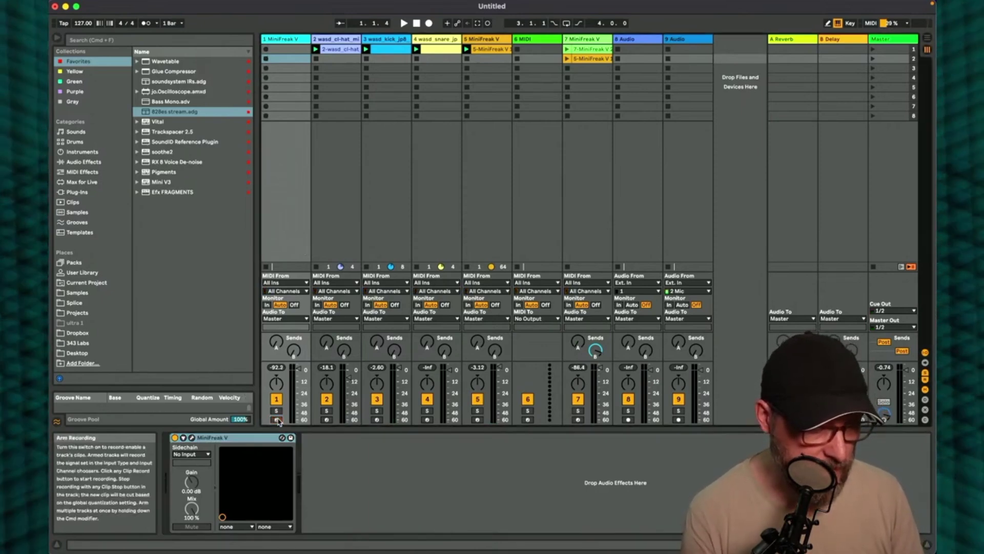
{"action": "left_click", "coordinate": [276, 419]}
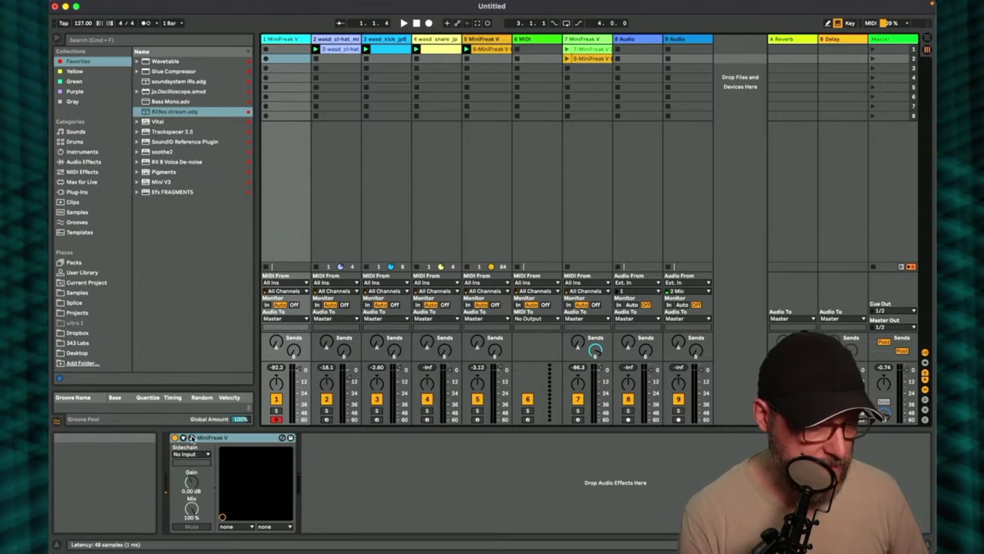
{"action": "left_click", "coordinate": [192, 438]}
{"action": "left_click", "coordinate": [507, 76]}
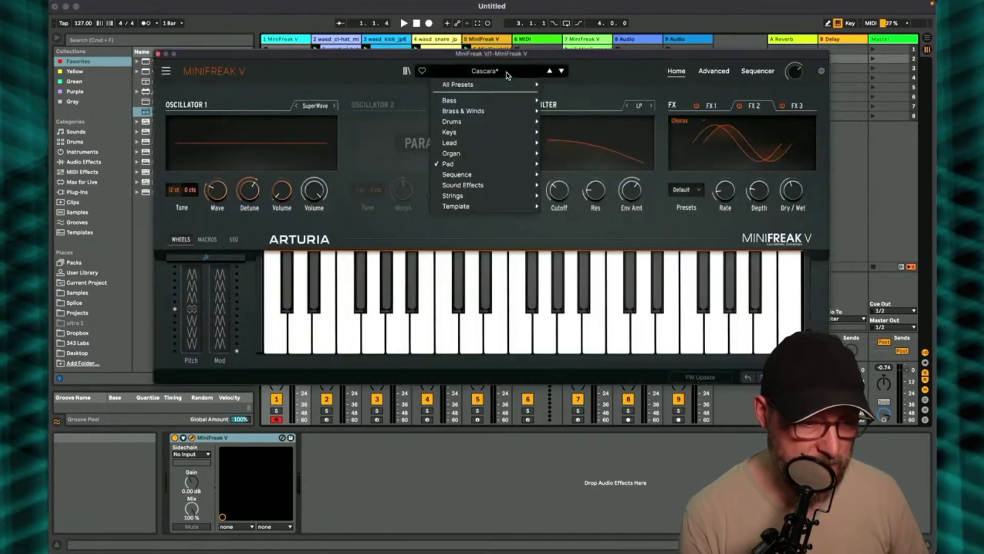
{"action": "mouse_move", "coordinate": [462, 164]}
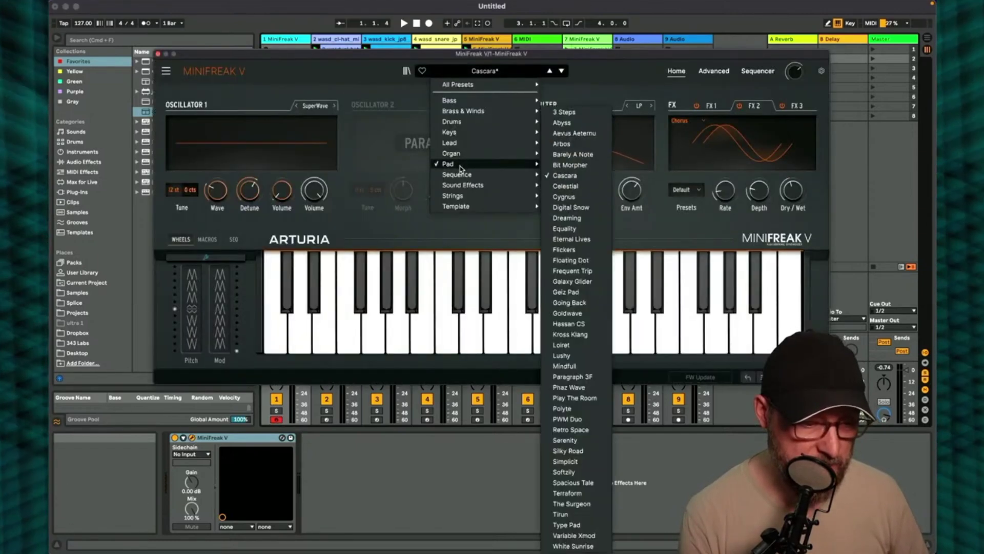
{"action": "left_click", "coordinate": [560, 165]}
{"action": "left_click", "coordinate": [467, 71]}
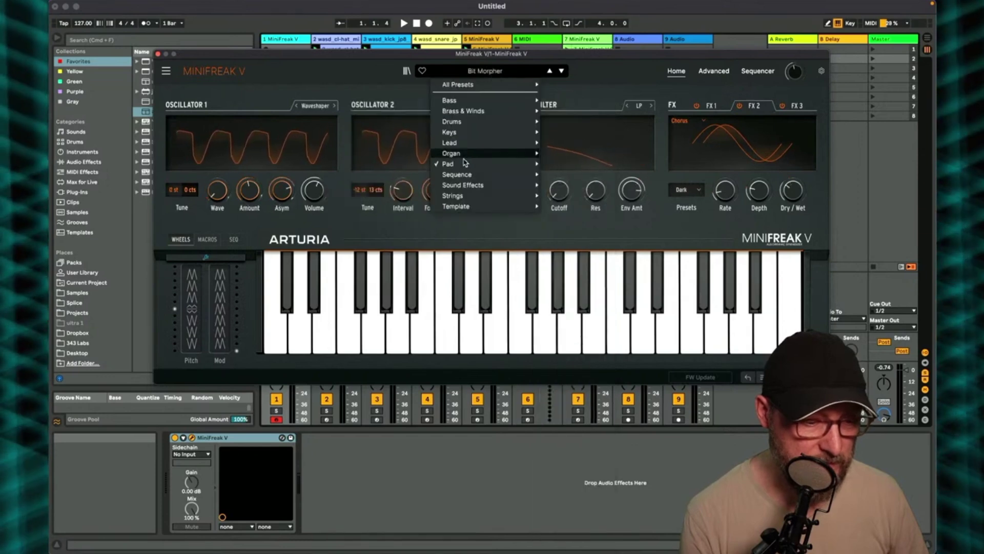
{"action": "mouse_move", "coordinate": [465, 163]}
{"action": "left_click", "coordinate": [572, 180]}
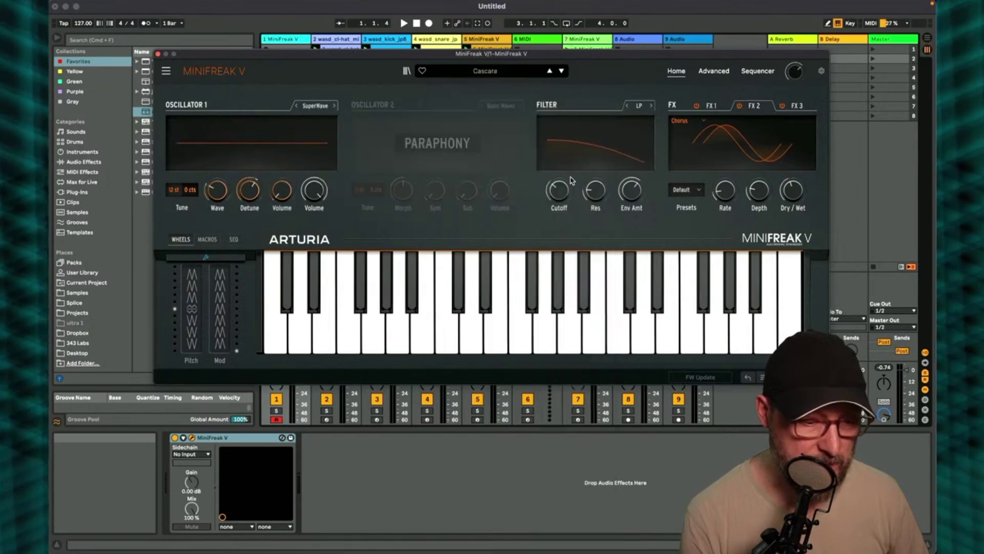
{"action": "left_click", "coordinate": [158, 54]}
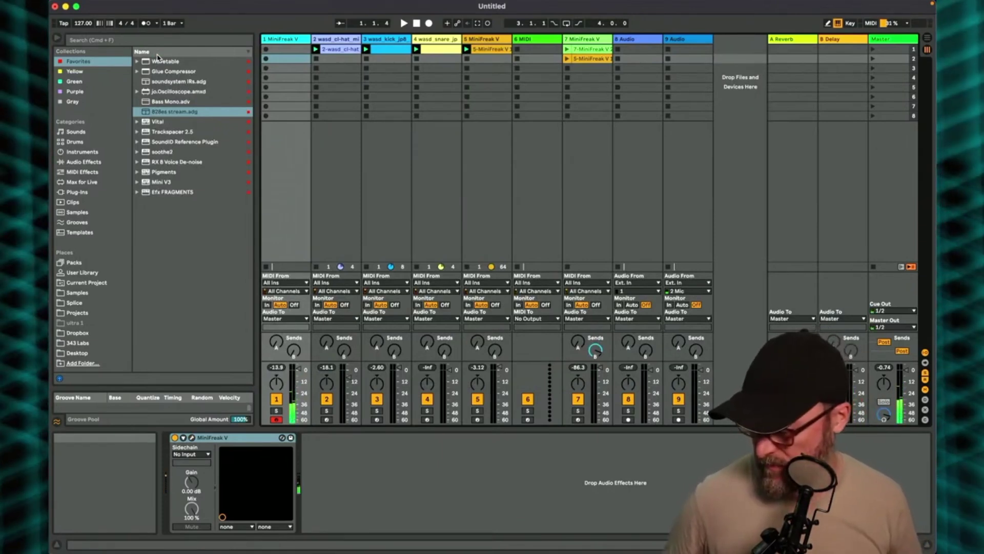
- Play the Cascara pad over the beat, then launch and open track 7's second clip and jump playback to bar 9
{"action": "key", "text": "space"}
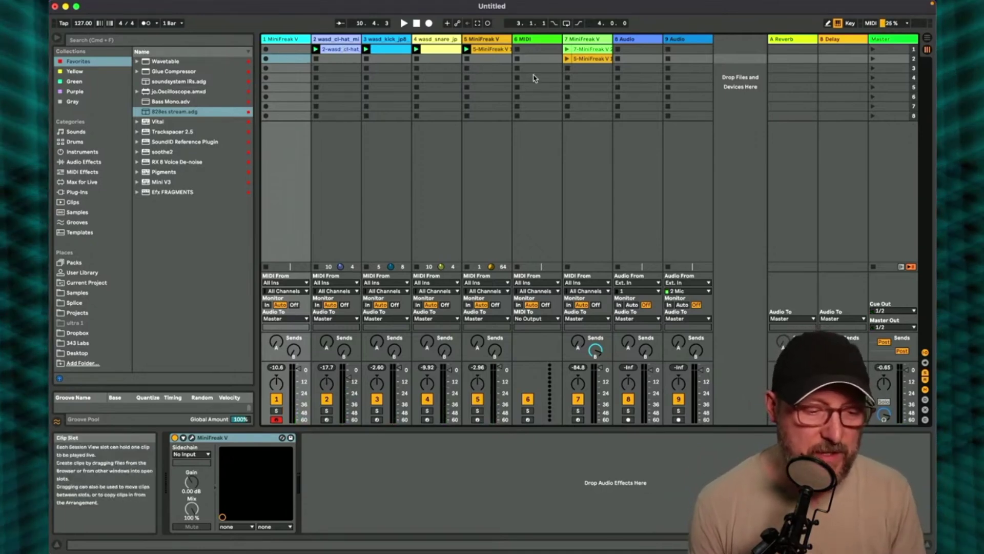
{"action": "left_click", "coordinate": [567, 59]}
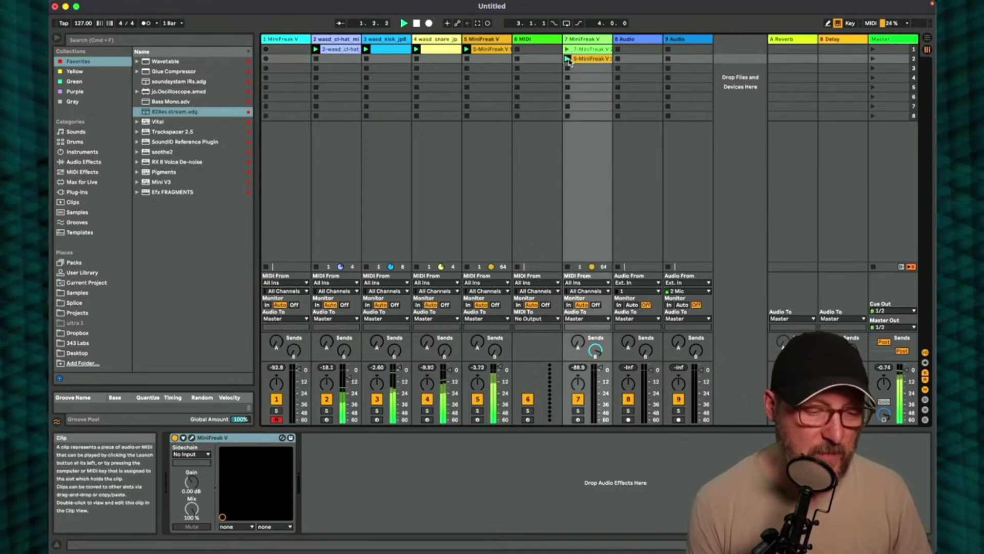
{"action": "left_click", "coordinate": [587, 59]}
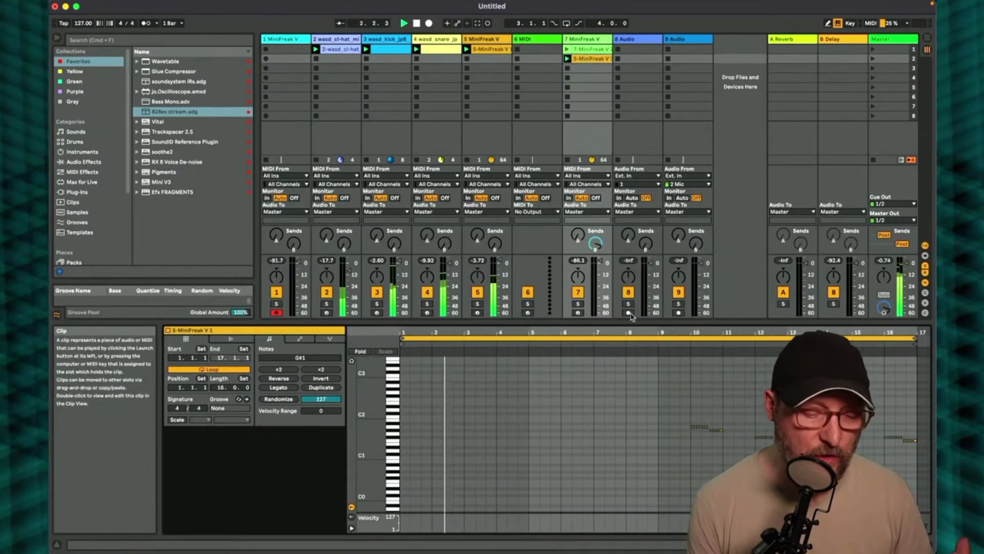
{"action": "left_click", "coordinate": [654, 345]}
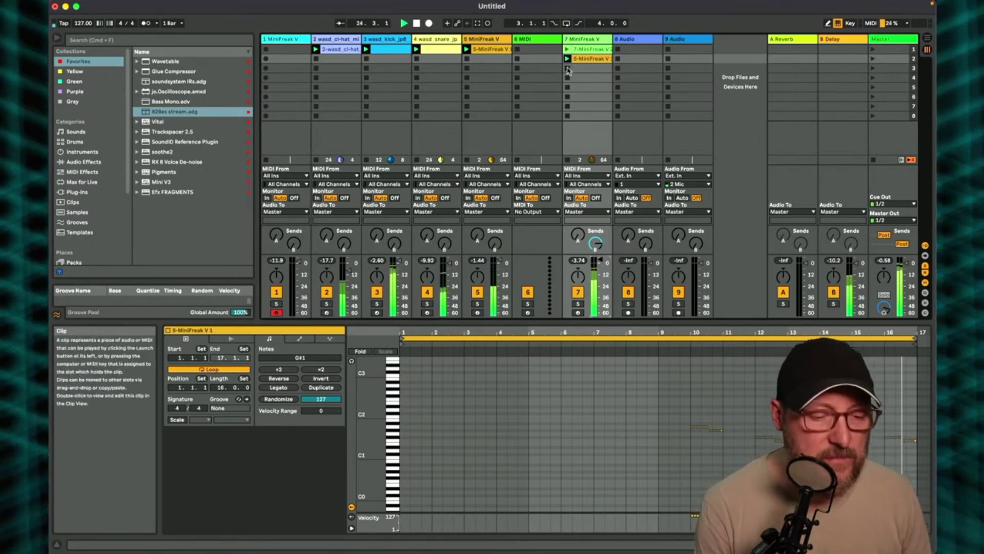
- Launch track 7's first clip, arm that track and set the filter cutoff of its Giga Saw MiniFreak V to 42
{"action": "left_click", "coordinate": [581, 52]}
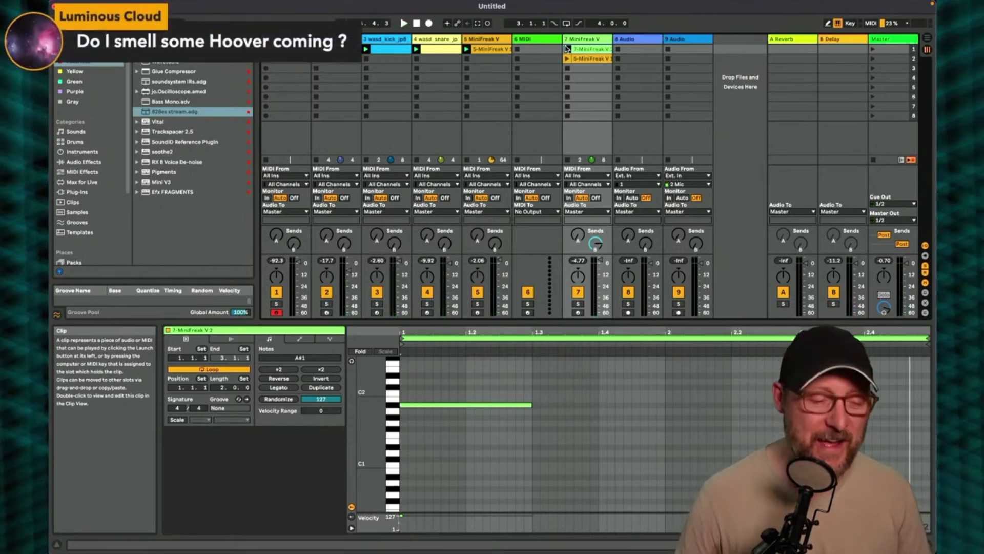
{"action": "left_click", "coordinate": [579, 313]}
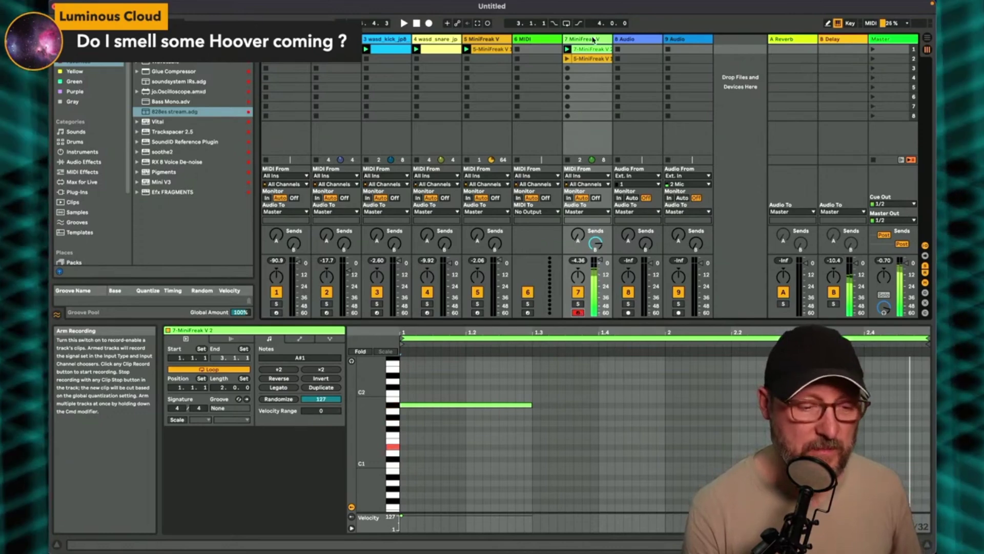
{"action": "left_click", "coordinate": [593, 39]}
{"action": "left_click", "coordinate": [191, 438]}
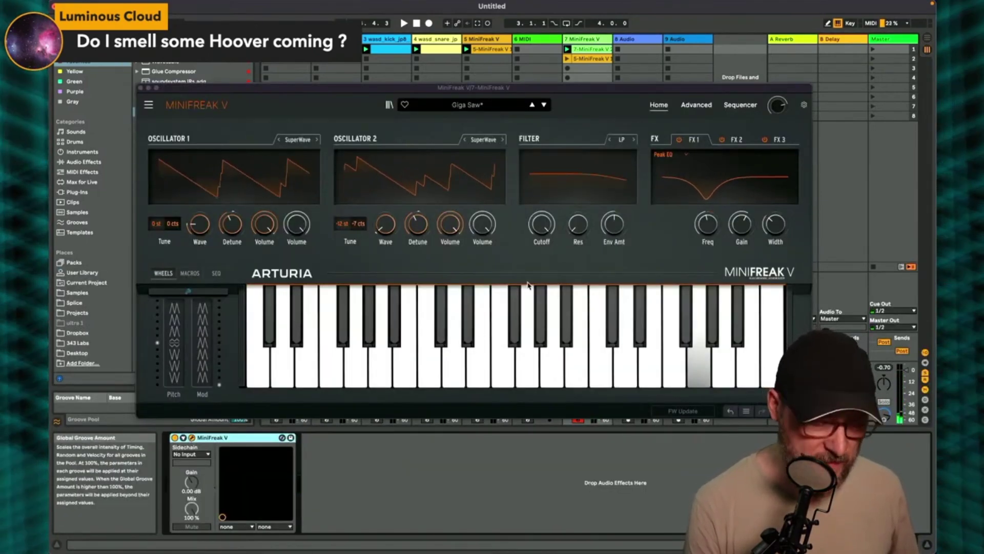
{"action": "mouse_move", "coordinate": [542, 224]}
{"action": "left_mouse_down"}
{"action": "mouse_move", "coordinate": [542, 233]}
{"action": "mouse_move", "coordinate": [545, 223]}
{"action": "left_mouse_up"}
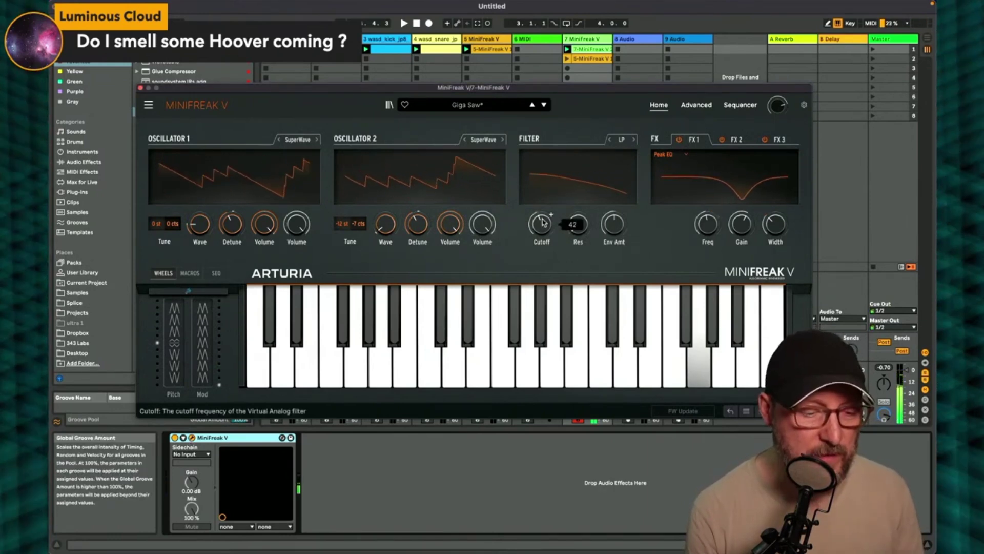
- Relaunch track 7's second clip from bar 9 and raise the Giga Saw filter cutoff while it plays
{"action": "left_click", "coordinate": [567, 59]}
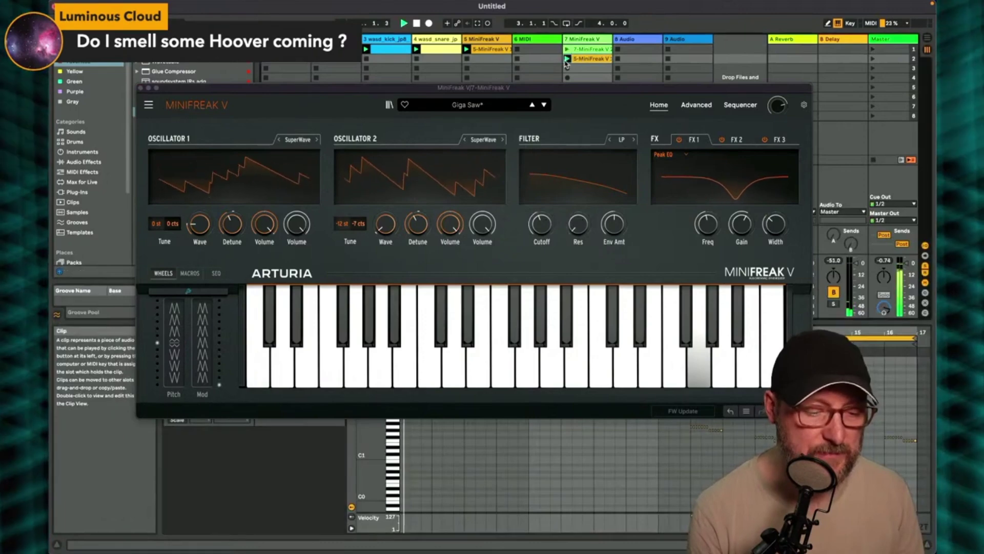
{"action": "left_click_drag", "start_coordinate": [198, 87], "coordinate": [132, 436]}
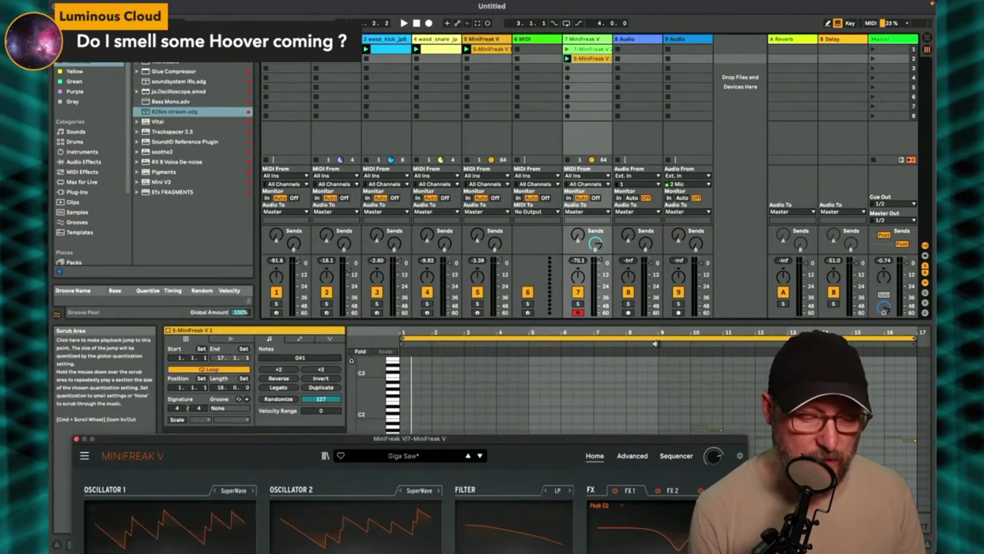
{"action": "left_click_drag", "start_coordinate": [534, 439], "coordinate": [572, 66]}
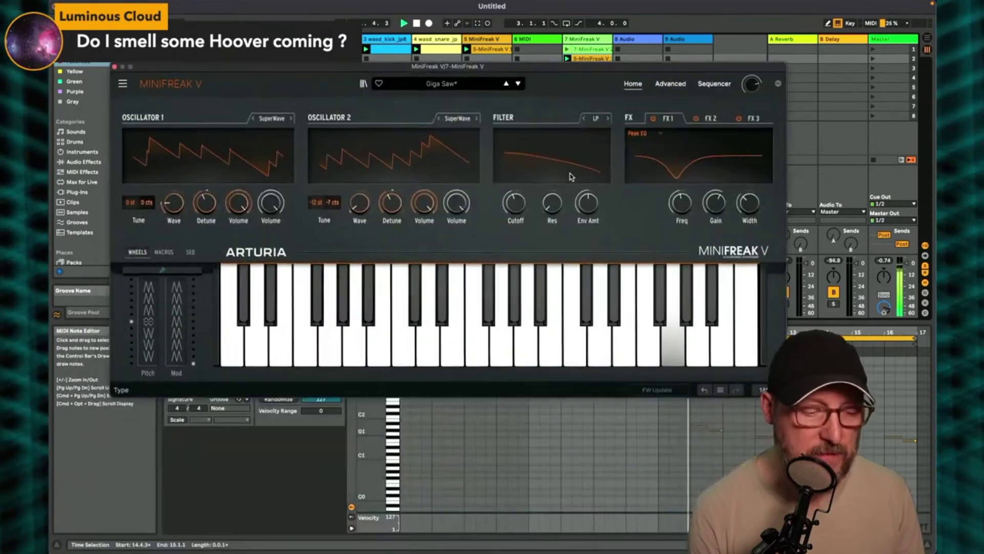
{"action": "mouse_move", "coordinate": [525, 194]}
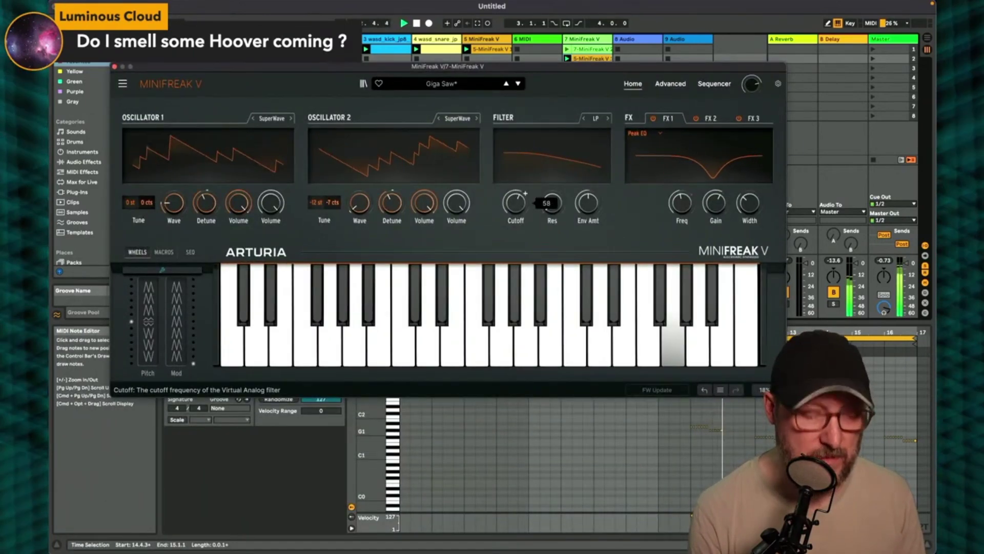
{"action": "scroll", "coordinate": [525, 194], "scroll_direction": "down", "scroll_amount": 4}
{"action": "scroll", "coordinate": [525, 194], "scroll_direction": "up", "scroll_amount": 3}
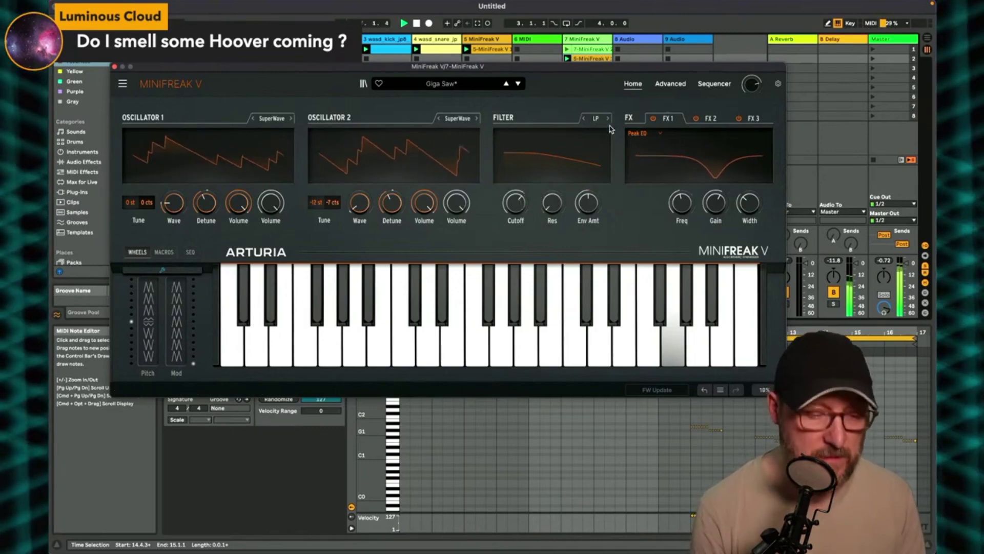
- In the Advanced page's modulation matrix, route the cycling envelope to the filter cutoff with an amount of 28.7
{"action": "left_click", "coordinate": [670, 84]}
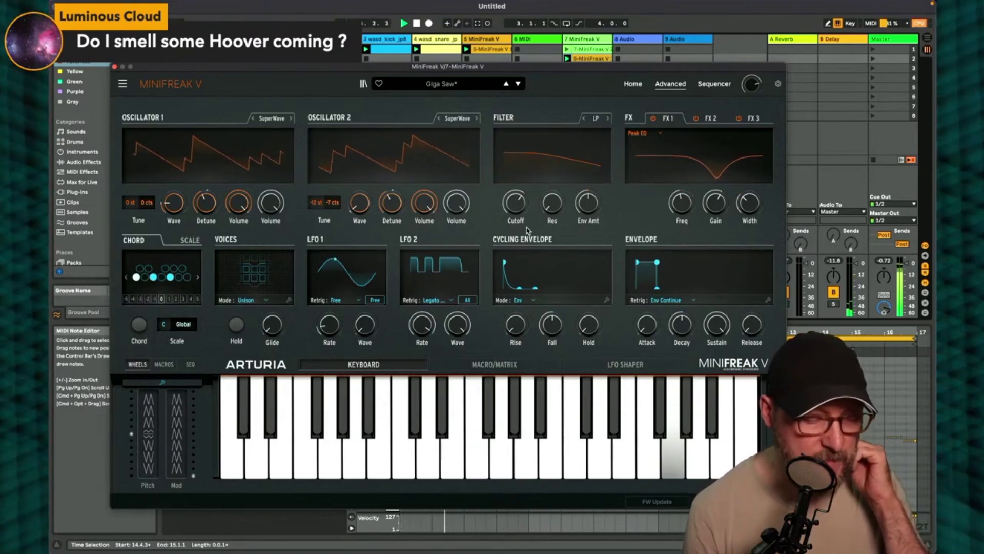
{"action": "left_click", "coordinate": [501, 366]}
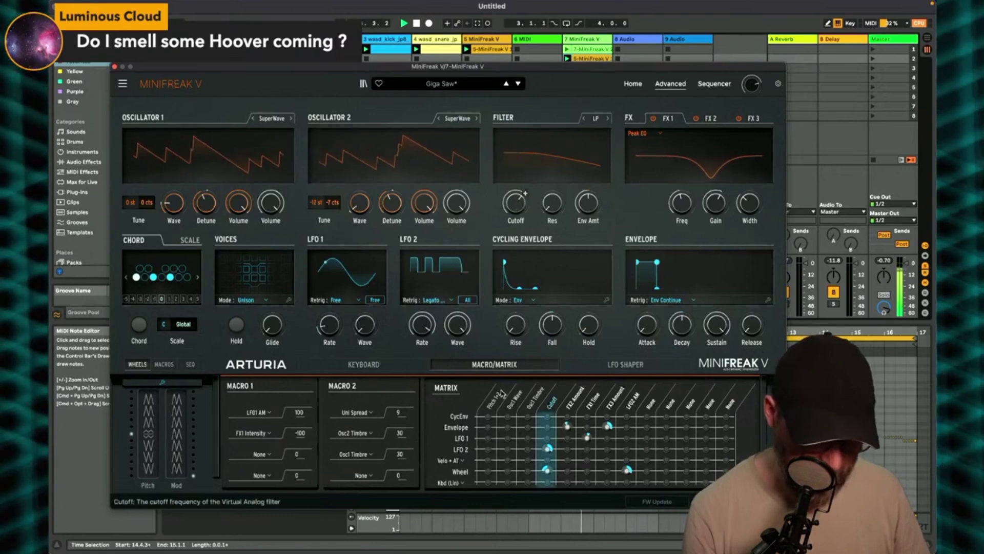
{"action": "mouse_move", "coordinate": [545, 451]}
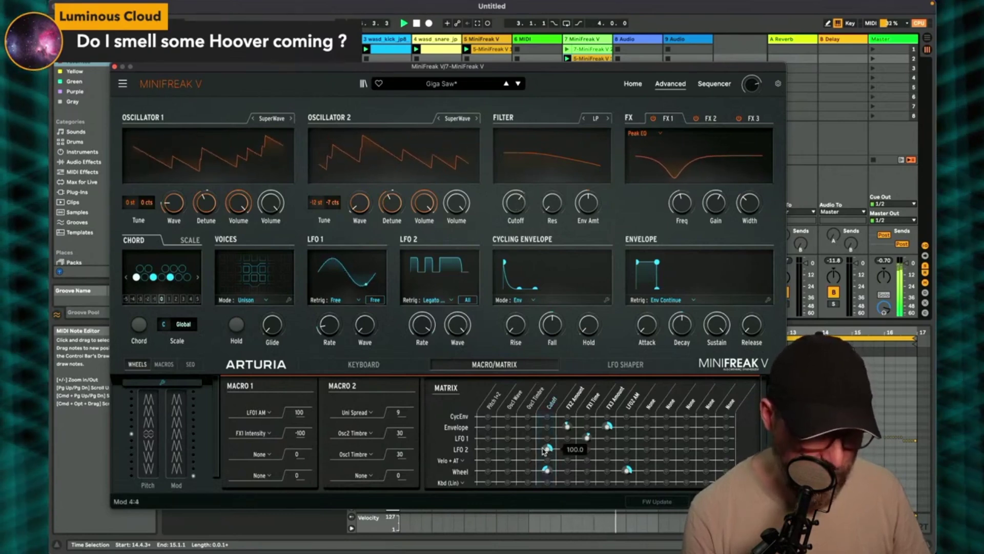
{"action": "mouse_move", "coordinate": [549, 431]}
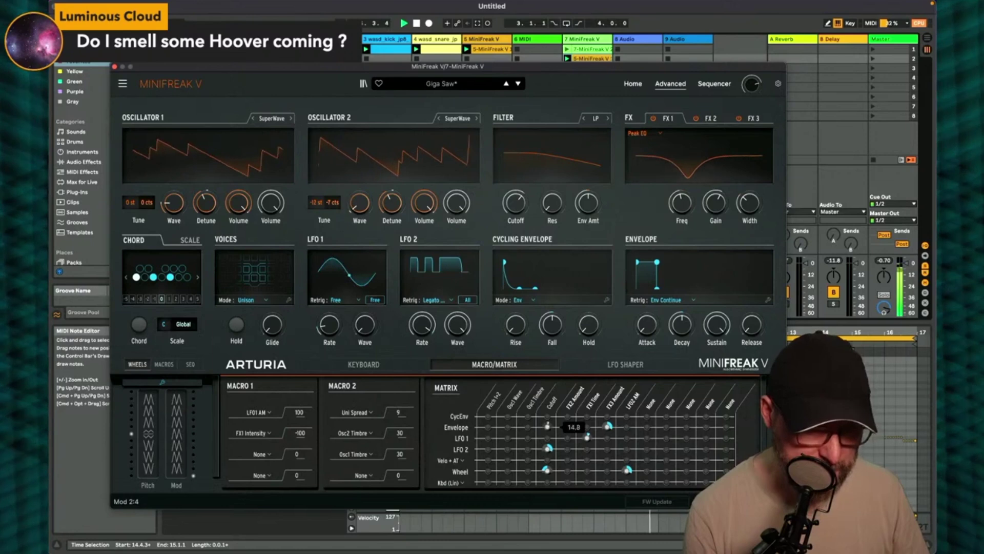
{"action": "double_click", "coordinate": [549, 430]}
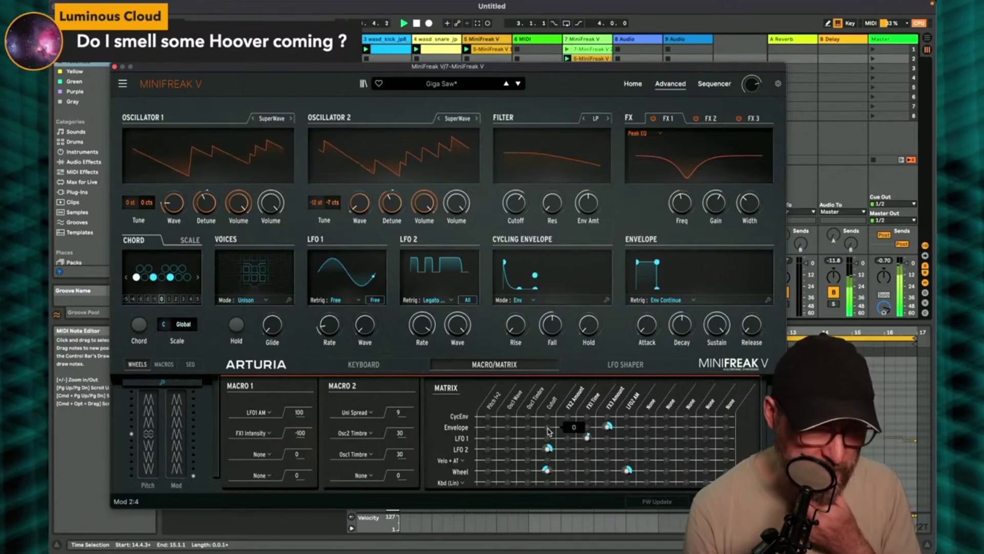
{"action": "left_click_drag", "start_coordinate": [548, 415], "coordinate": [548, 409]}
- Shorten the cycling envelope's Fall time, then lower the filter cutoff and add a little resonance
{"action": "mouse_move", "coordinate": [562, 315]}
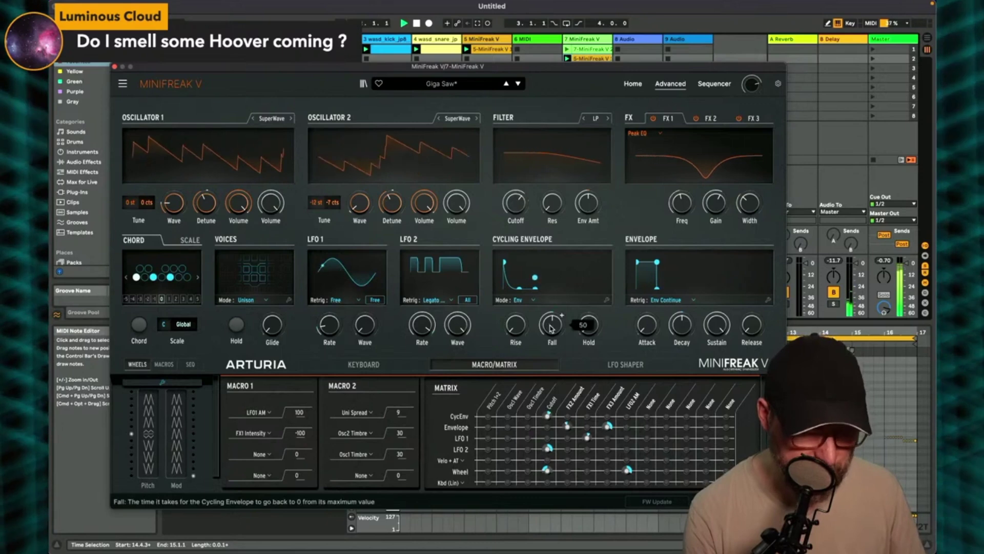
{"action": "scroll", "coordinate": [562, 315], "scroll_direction": "down", "scroll_amount": 5}
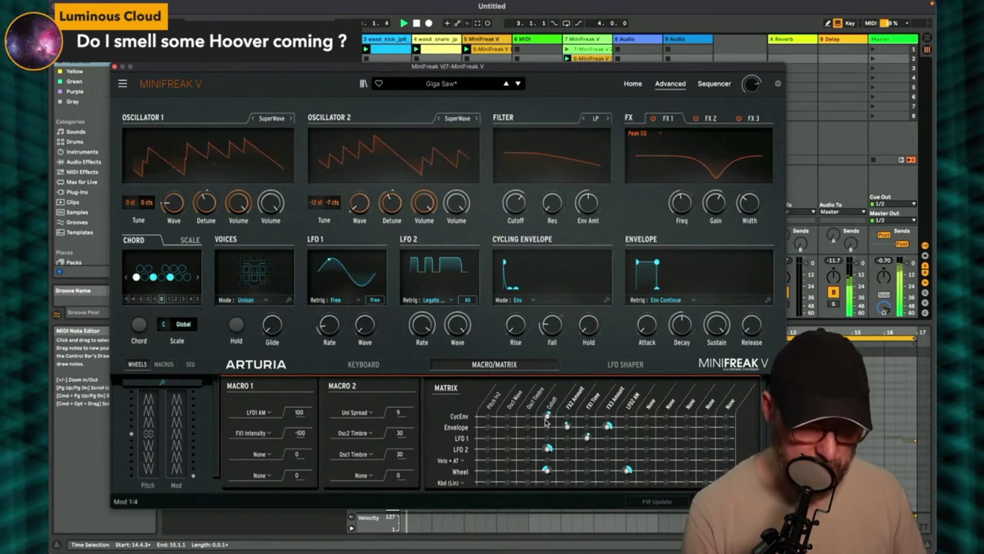
{"action": "mouse_move", "coordinate": [547, 416]}
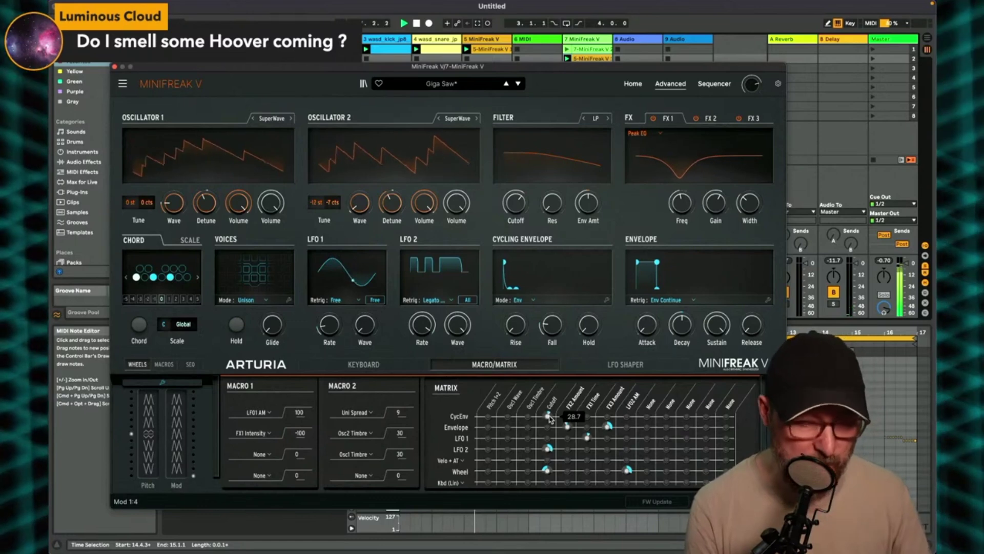
{"action": "mouse_move", "coordinate": [552, 210]}
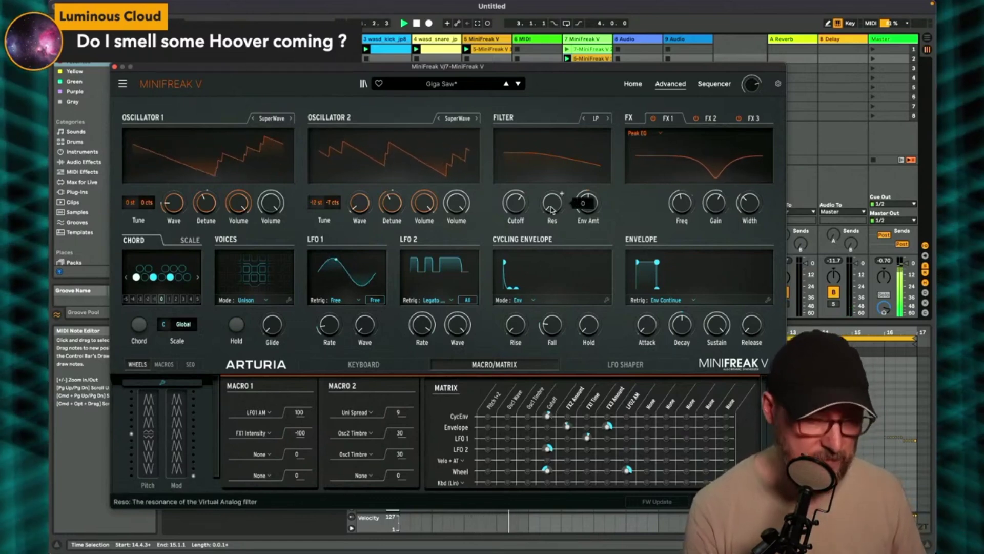
{"action": "left_click_drag", "start_coordinate": [530, 207], "coordinate": [530, 196]}
{"action": "mouse_move", "coordinate": [515, 204]}
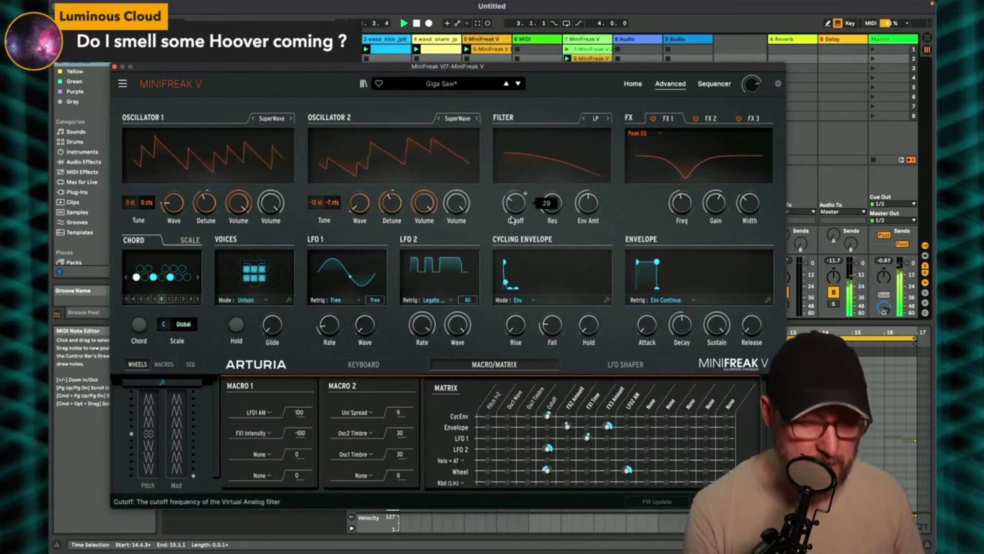
- Increase the cycling envelope's modulation of the filter cutoff and lengthen its Fall time
{"action": "left_click_drag", "start_coordinate": [549, 417], "coordinate": [549, 410]}
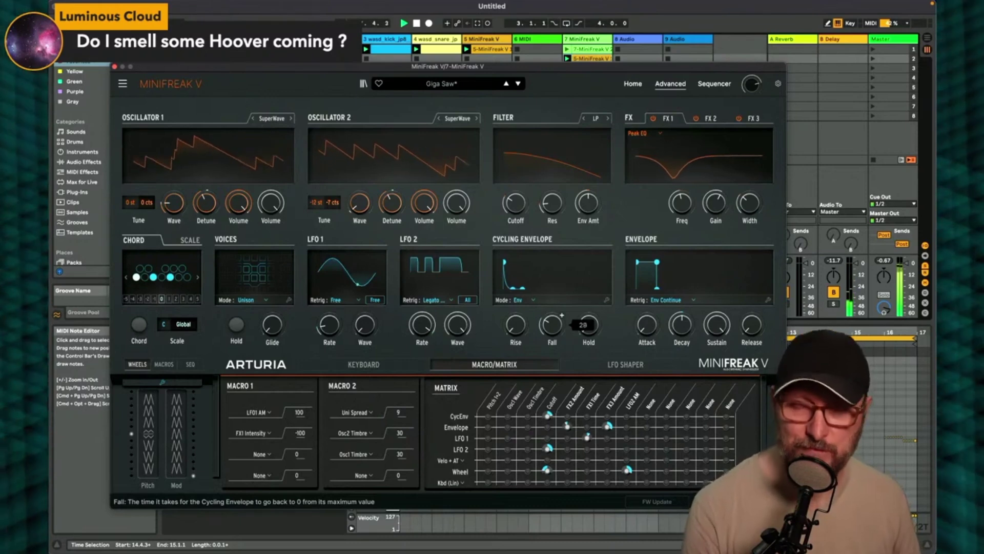
{"action": "scroll", "coordinate": [562, 315], "scroll_direction": "up", "scroll_amount": 5}
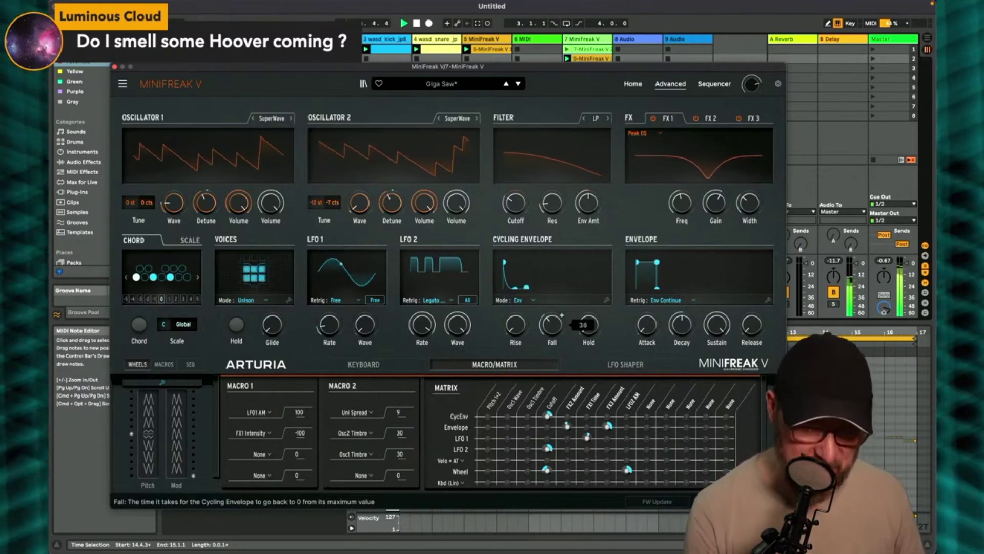
{"action": "scroll", "coordinate": [562, 315], "scroll_direction": "down", "scroll_amount": 2}
- Readjust the cycling envelope to a shorter Fall time and set the filter cutoff to 47
{"action": "scroll", "coordinate": [562, 315], "scroll_direction": "up", "scroll_amount": 10}
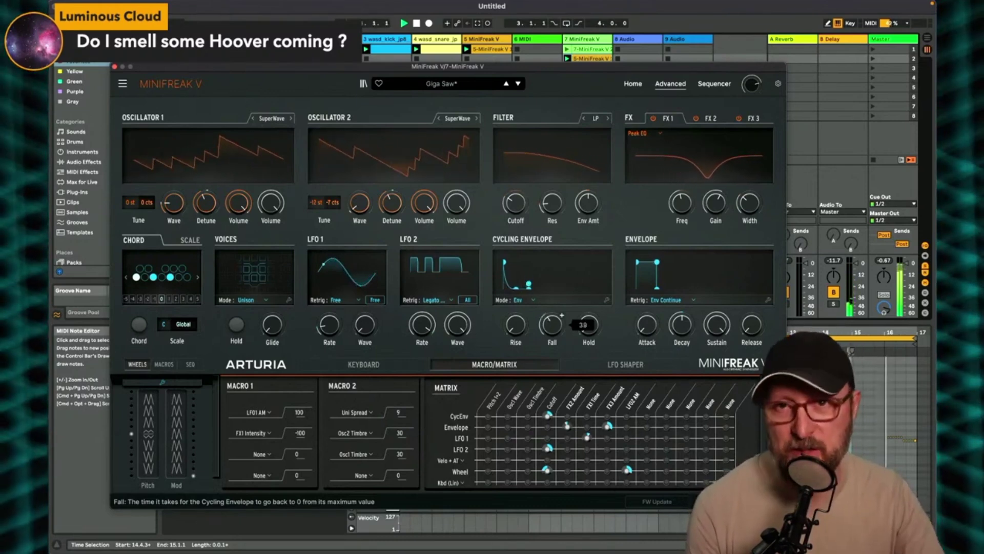
{"action": "scroll", "coordinate": [562, 315], "scroll_direction": "down", "scroll_amount": 15}
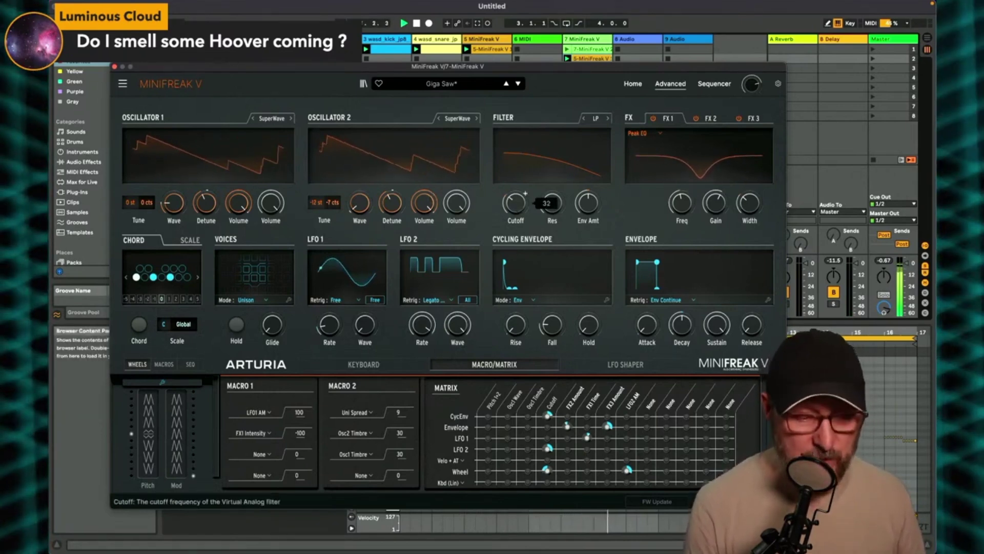
{"action": "scroll", "coordinate": [525, 194], "scroll_direction": "up", "scroll_amount": 5}
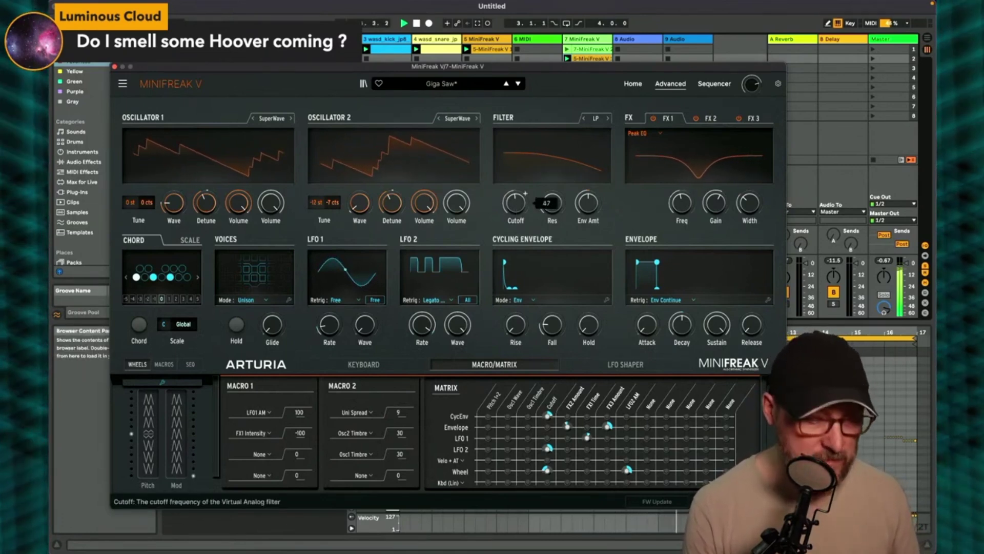
- Lengthen the cycling envelope's Fall time, trying 61 before settling on 44
{"action": "scroll", "coordinate": [525, 193], "scroll_direction": "up", "scroll_amount": 10}
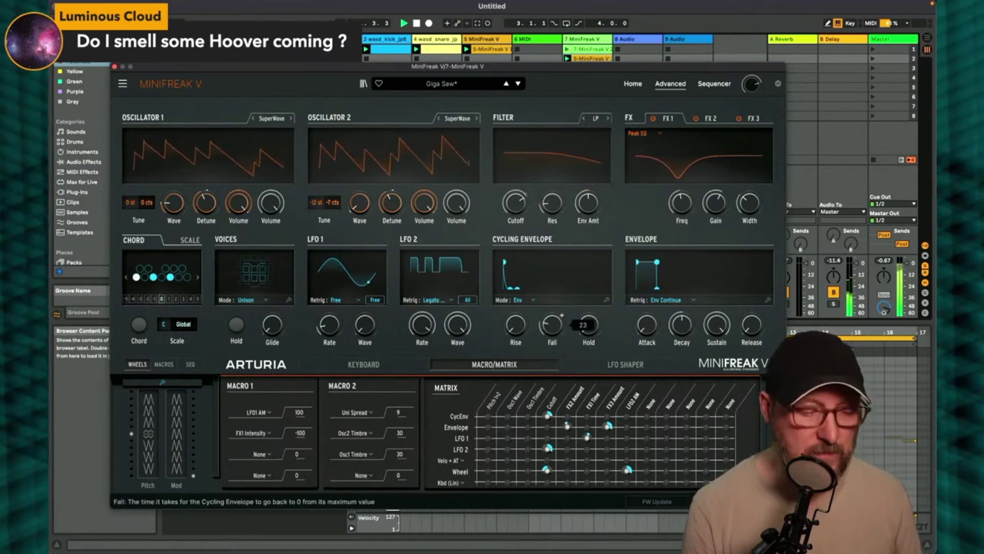
{"action": "scroll", "coordinate": [562, 316], "scroll_direction": "up", "scroll_amount": 15}
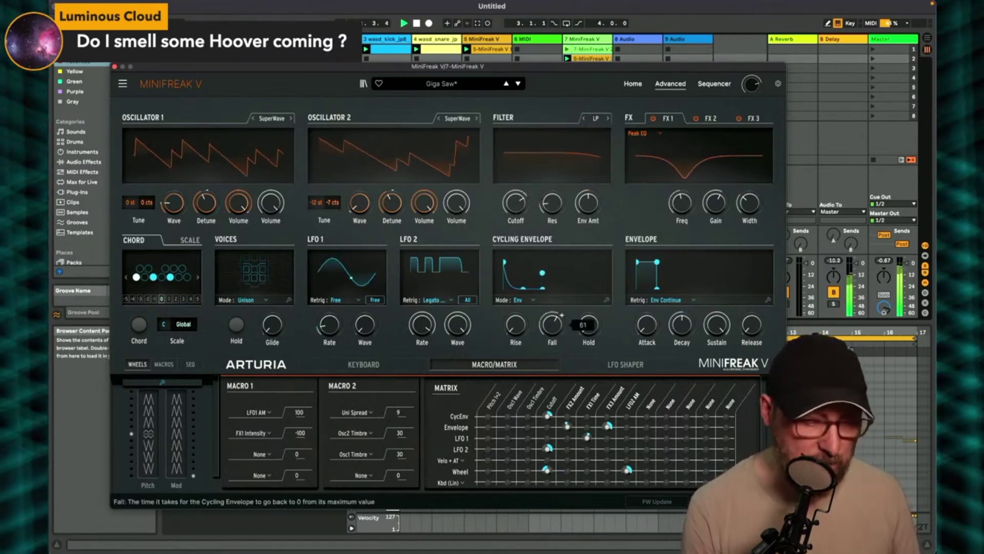
{"action": "scroll", "coordinate": [562, 315], "scroll_direction": "down", "scroll_amount": 14}
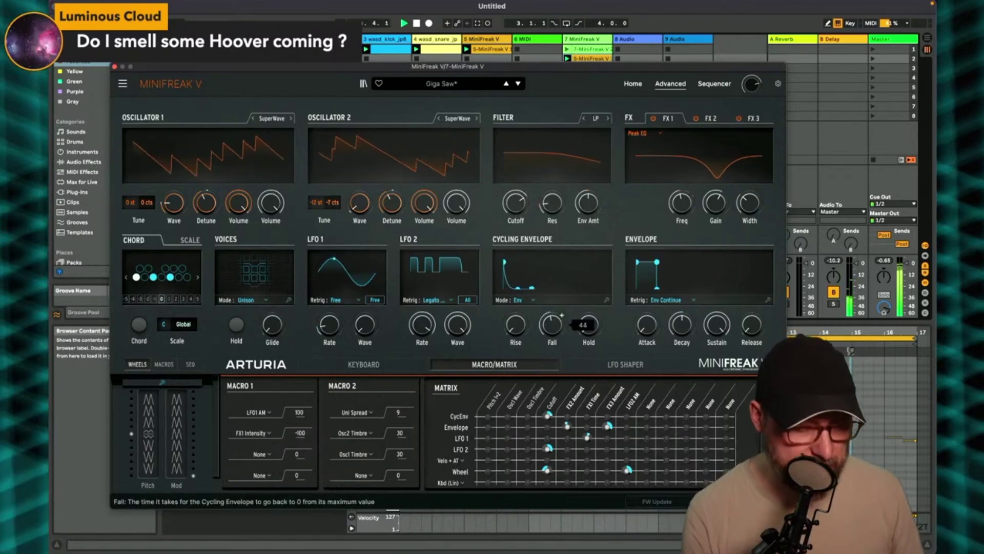
- Lower the filter cutoff to 20 and close the Giga Saw part's MiniFreak V window
{"action": "scroll", "coordinate": [525, 194], "scroll_direction": "down", "scroll_amount": 10}
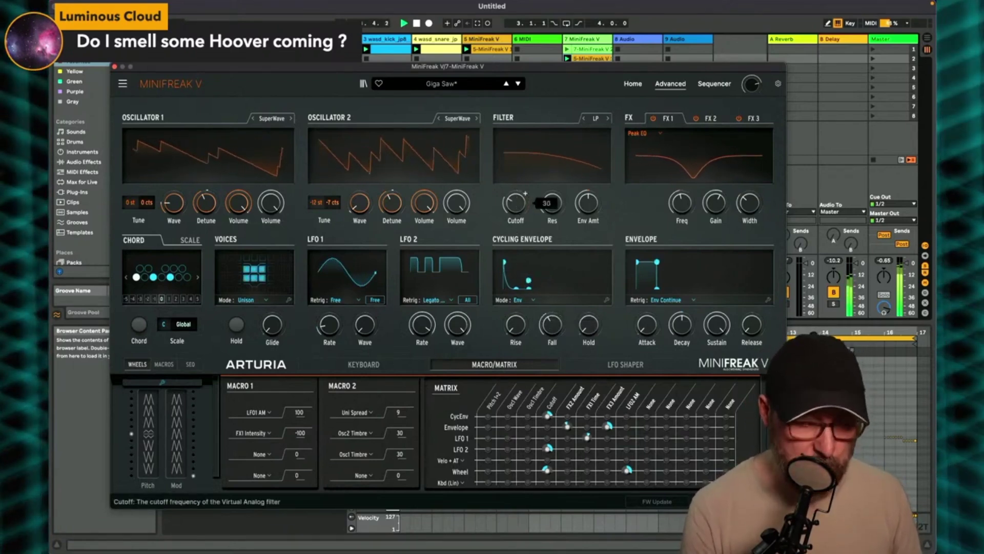
{"action": "scroll", "coordinate": [525, 194], "scroll_direction": "down", "scroll_amount": 2}
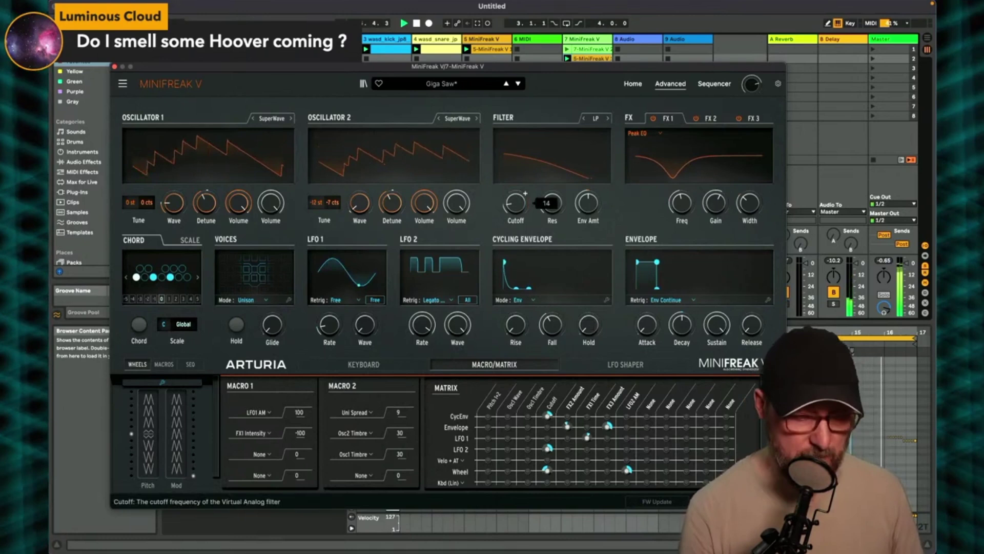
{"action": "scroll", "coordinate": [525, 194], "scroll_direction": "down", "scroll_amount": 1}
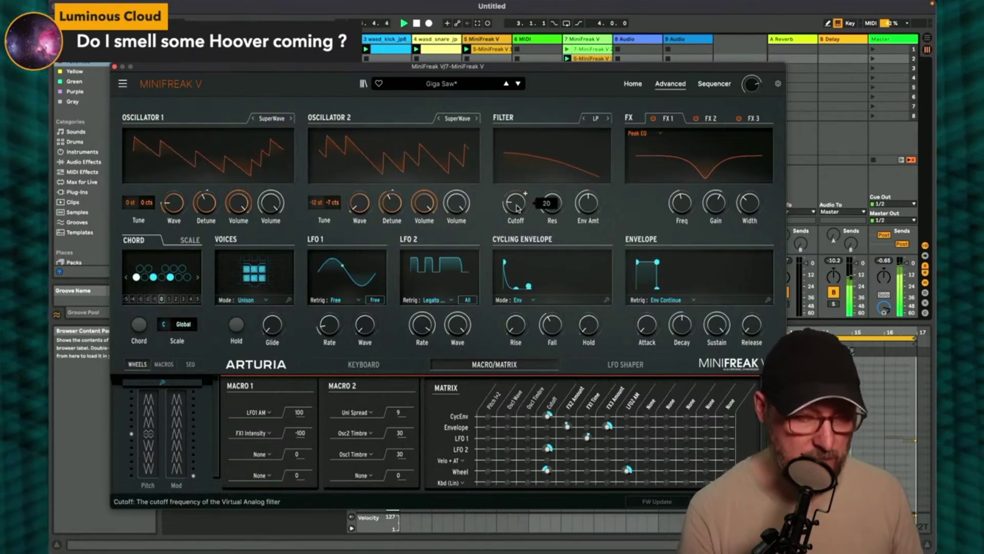
{"action": "left_click", "coordinate": [114, 67]}
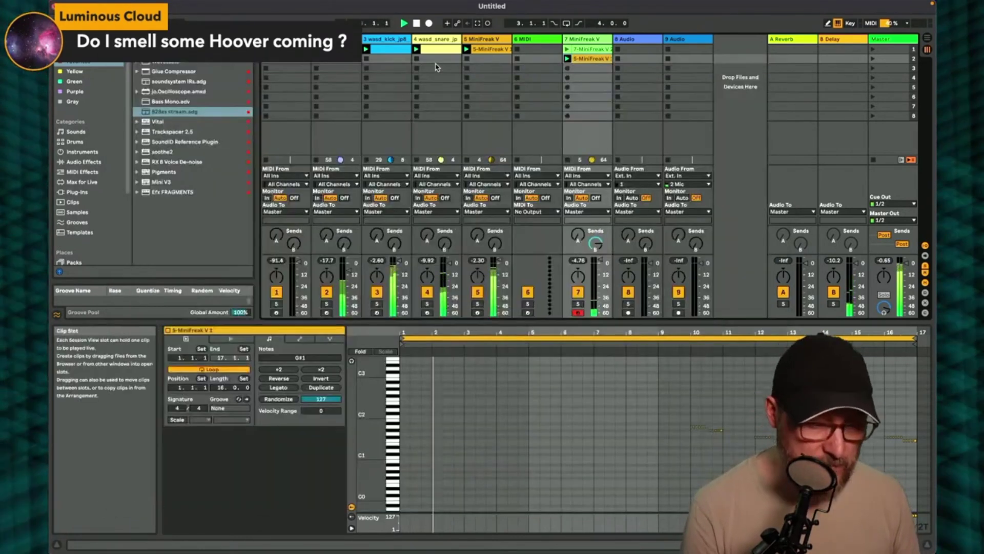